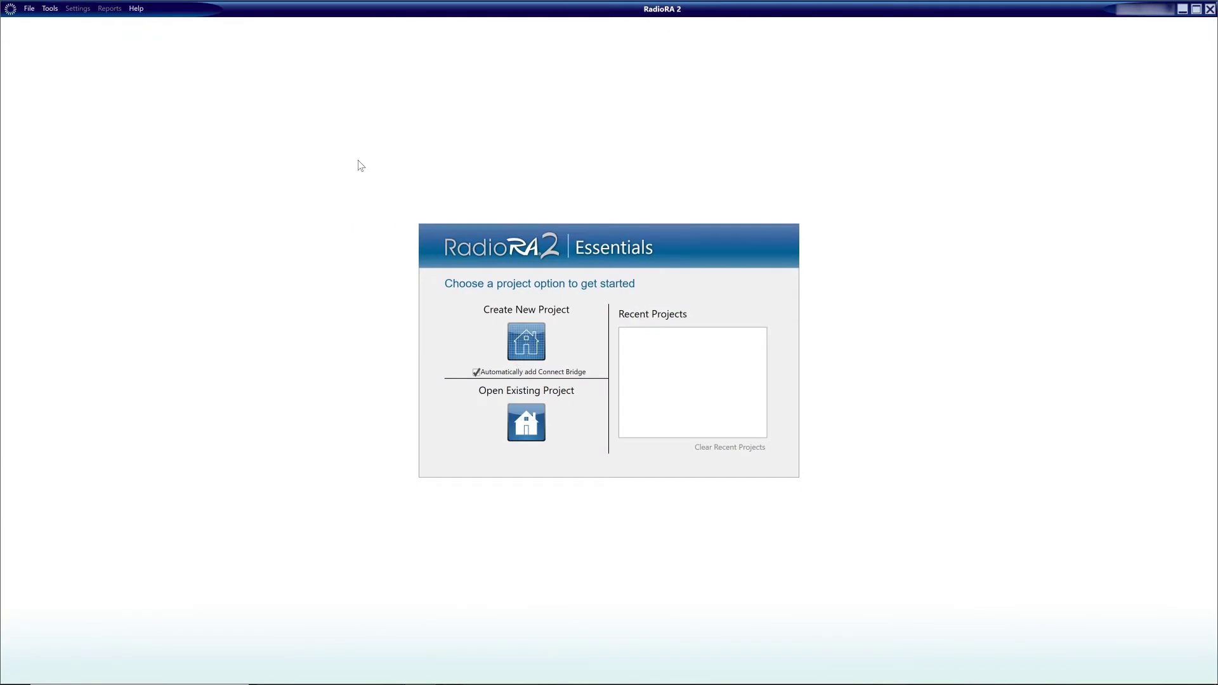
pyautogui.click(135, 8)
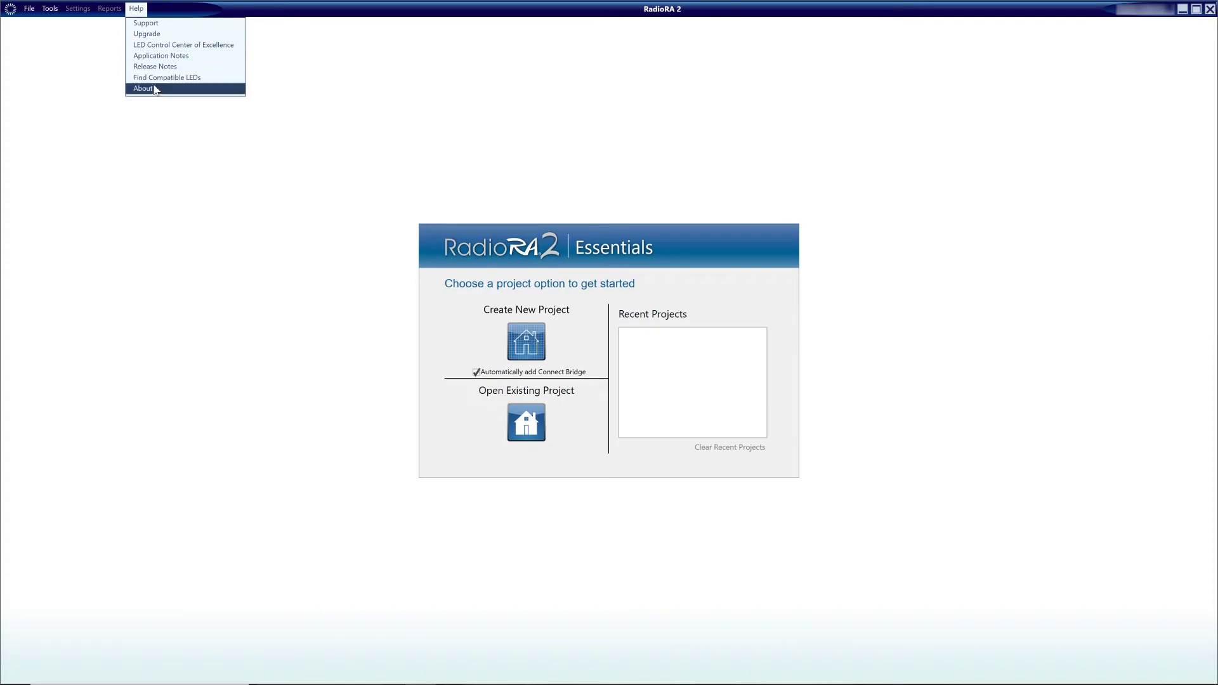
pyautogui.click(154, 89)
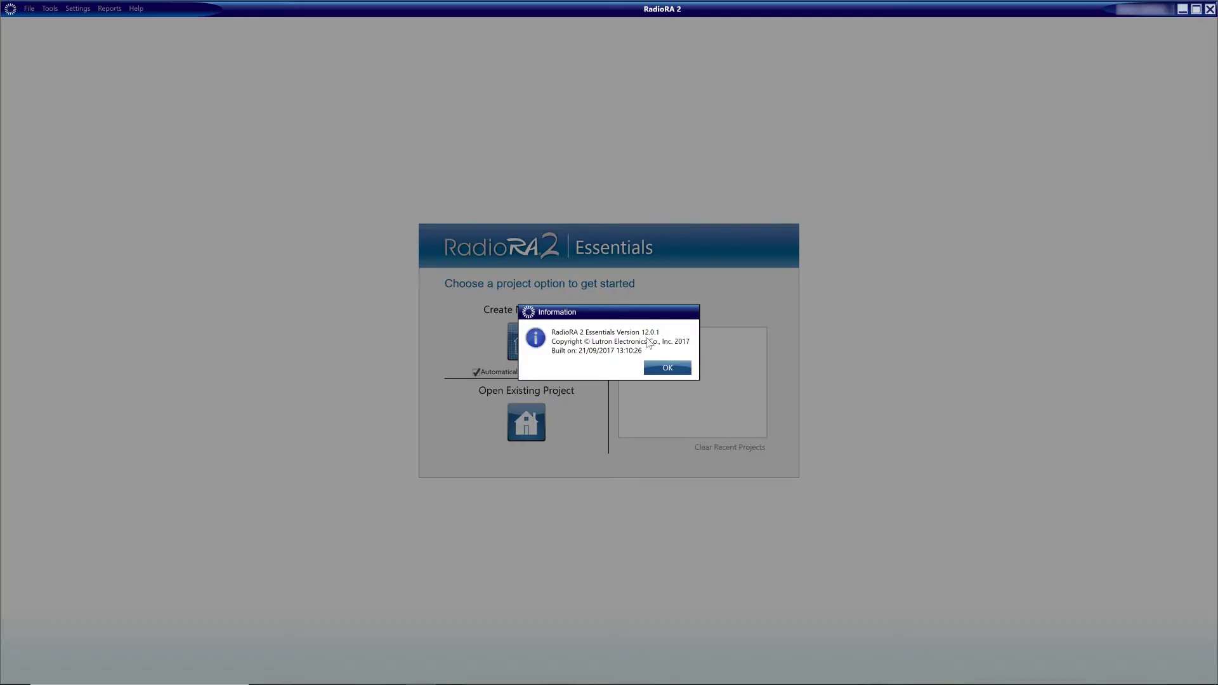
pyautogui.click(666, 367)
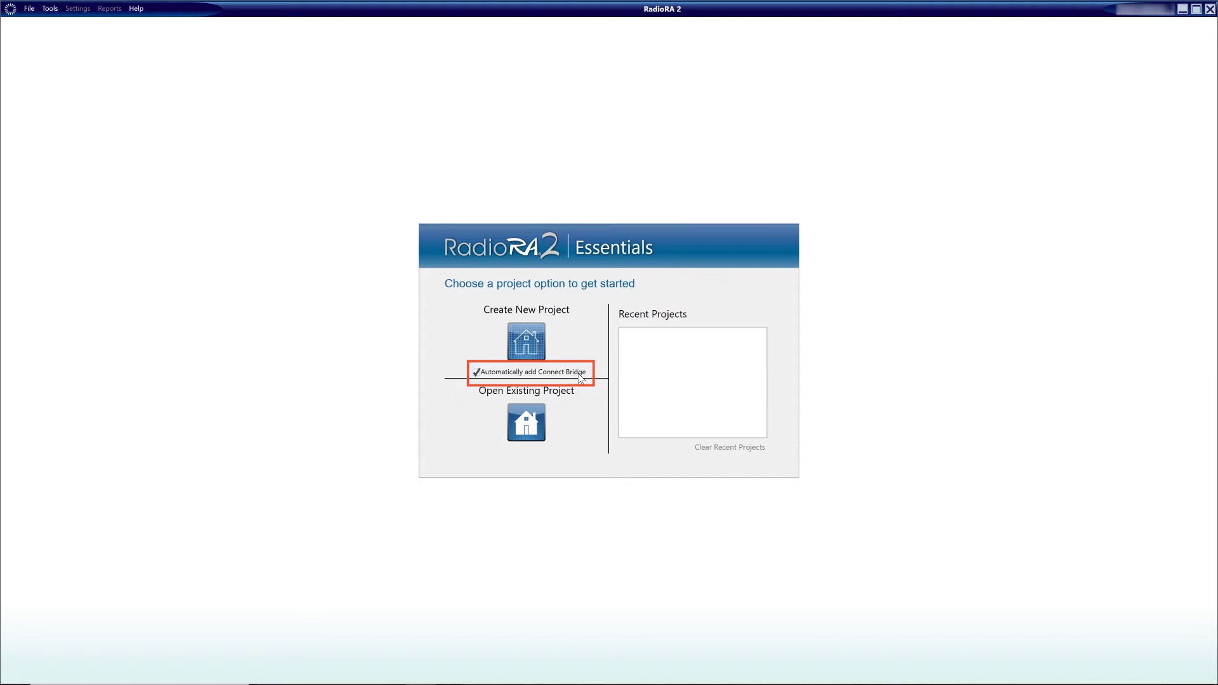
# Step: Start a new project located in United Kingdom, England, London
pyautogui.click(530, 350)
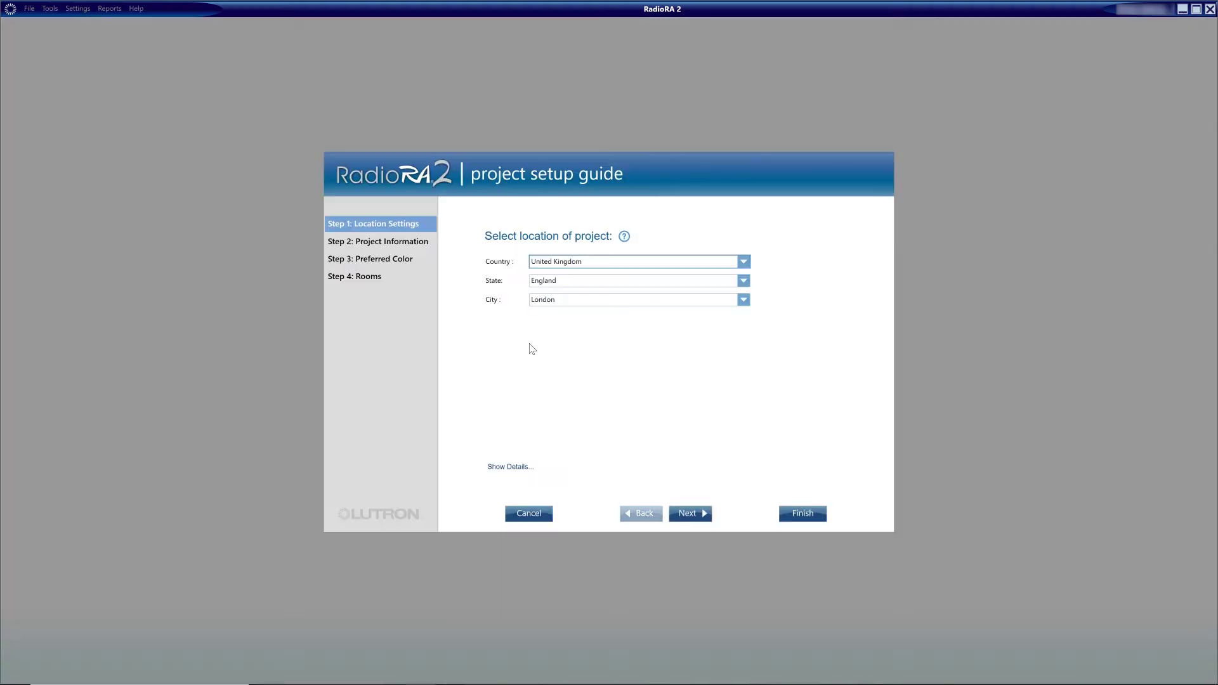
pyautogui.click(743, 261)
pyautogui.click(743, 261)
pyautogui.click(743, 281)
pyautogui.click(744, 282)
pyautogui.click(743, 299)
pyautogui.click(743, 299)
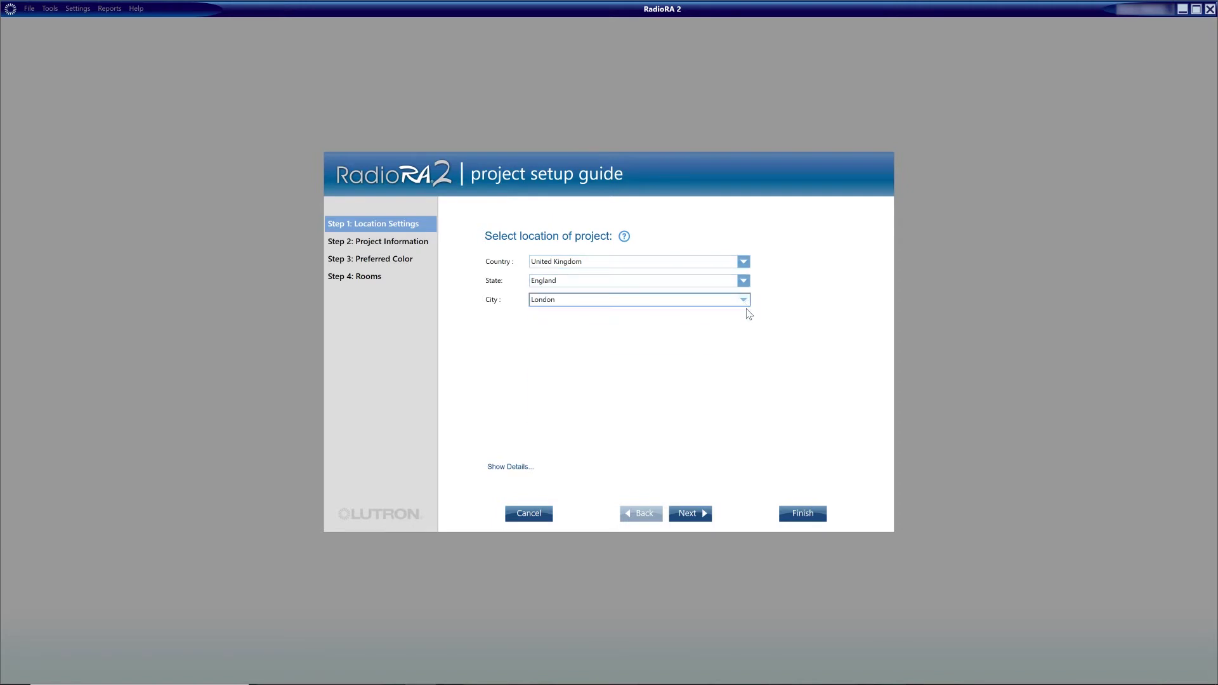
pyautogui.click(697, 512)
# Step: Enter installer company Adelux Consulting Ltd with its email, and name the project Adelux Residence
pyautogui.write('Adelux Consulting Ltd')
pyautogui.click(812, 282)
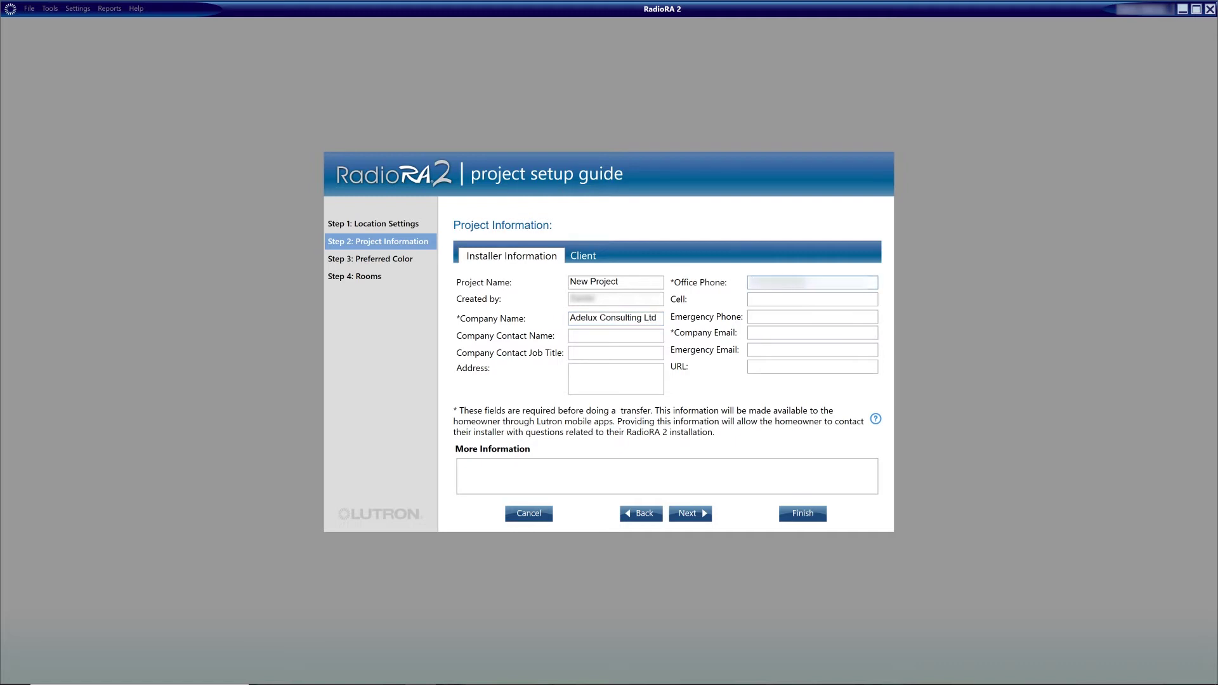
pyautogui.click(780, 333)
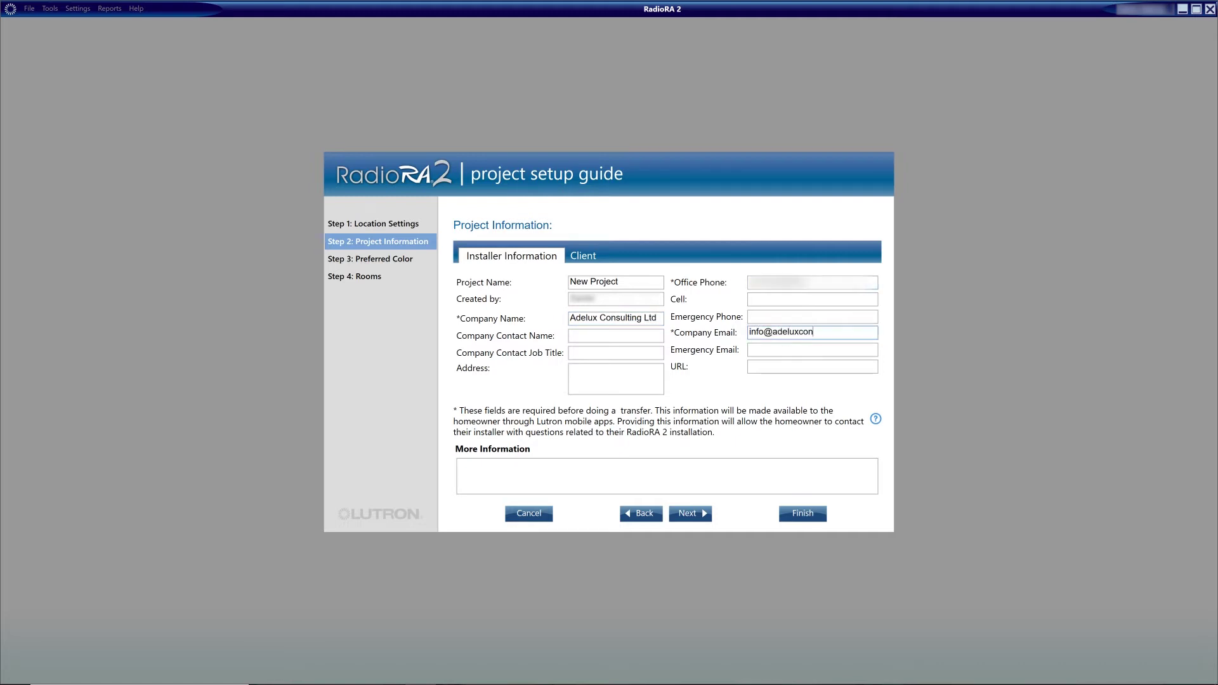
pyautogui.click(637, 283)
pyautogui.press('BackSpace')
pyautogui.press('BackSpace')
pyautogui.press('BackSpace')
pyautogui.press('BackSpace')
pyautogui.press('BackSpace')
pyautogui.press('BackSpace')
pyautogui.press('BackSpace')
pyautogui.press('BackSpace')
pyautogui.press('BackSpace')
pyautogui.press('BackSpace')
pyautogui.press('BackSpace')
pyautogui.write('A')
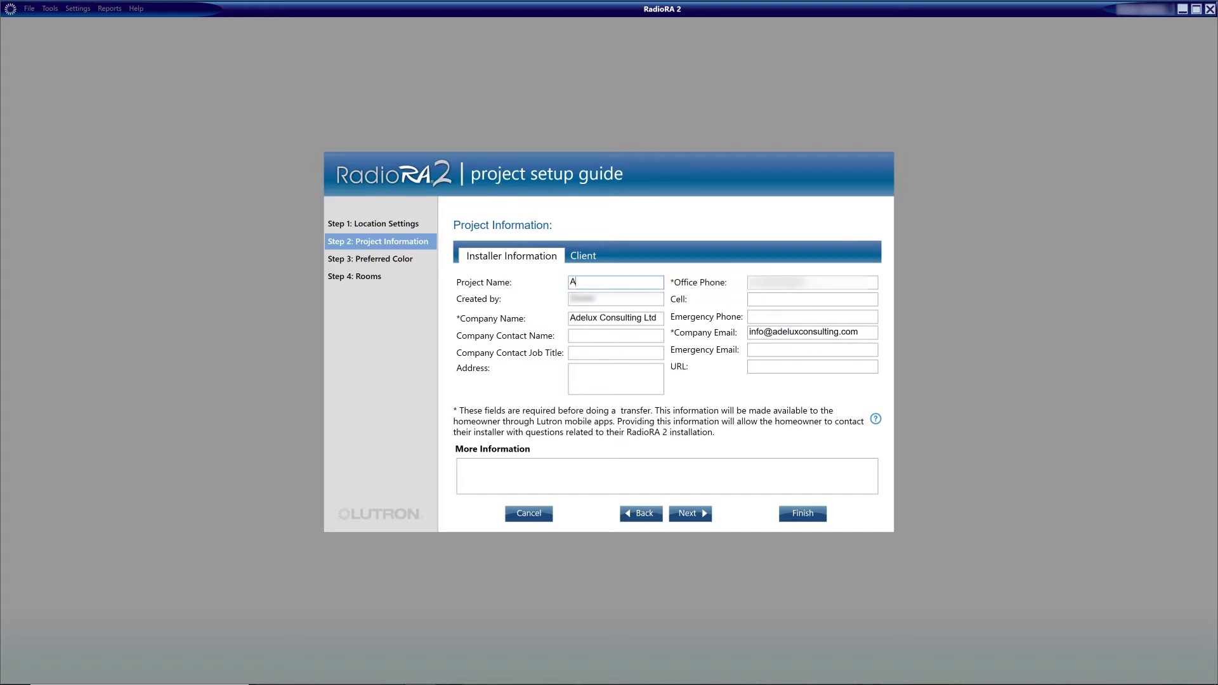
pyautogui.write('delux Residence')
# Step: Keep White devices, include the Living Room, and finish creating the project
pyautogui.click(690, 513)
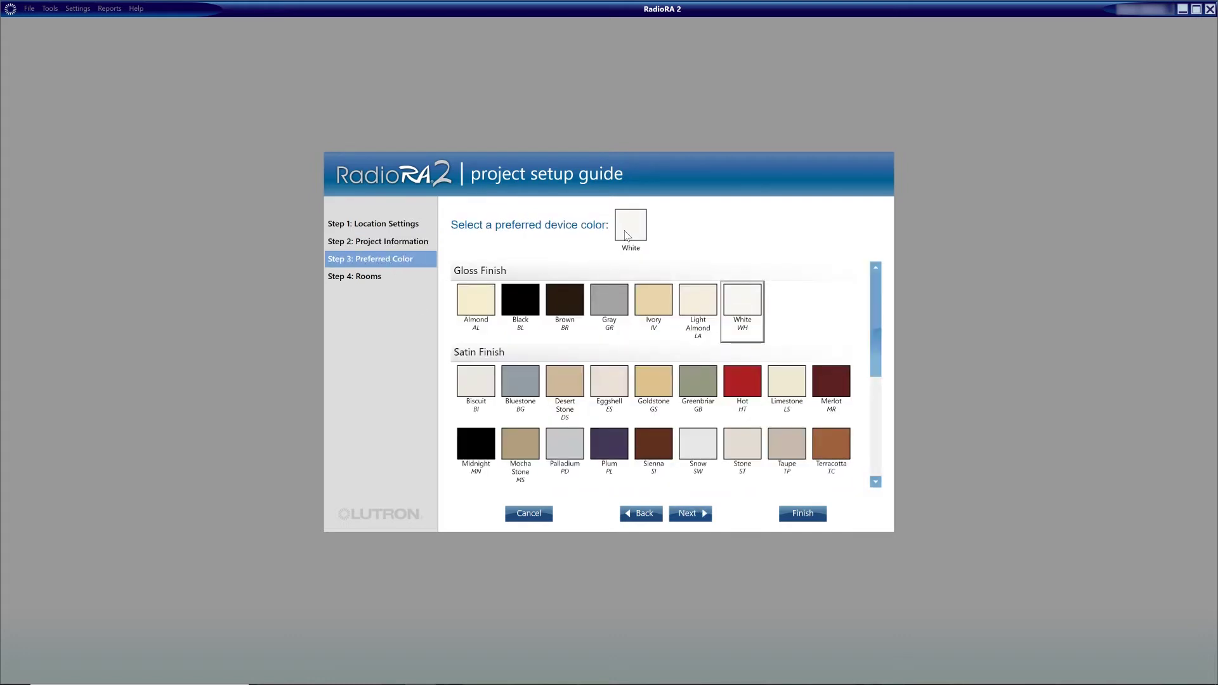
pyautogui.press('Return')
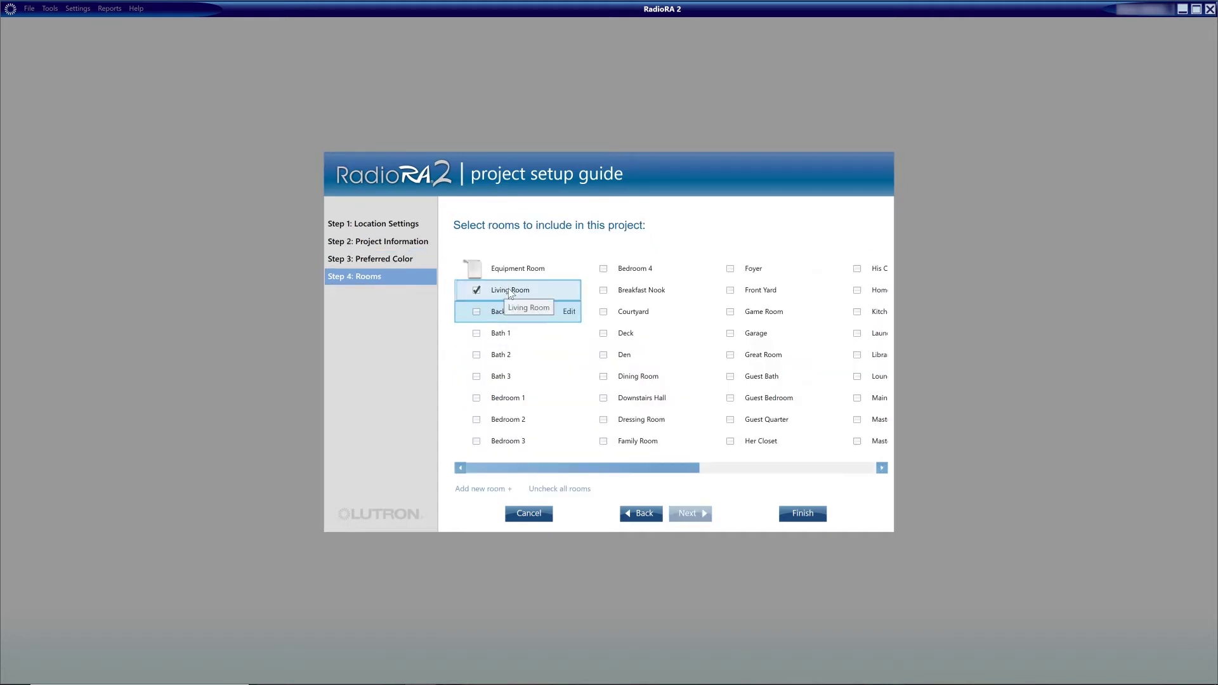
pyautogui.click(813, 513)
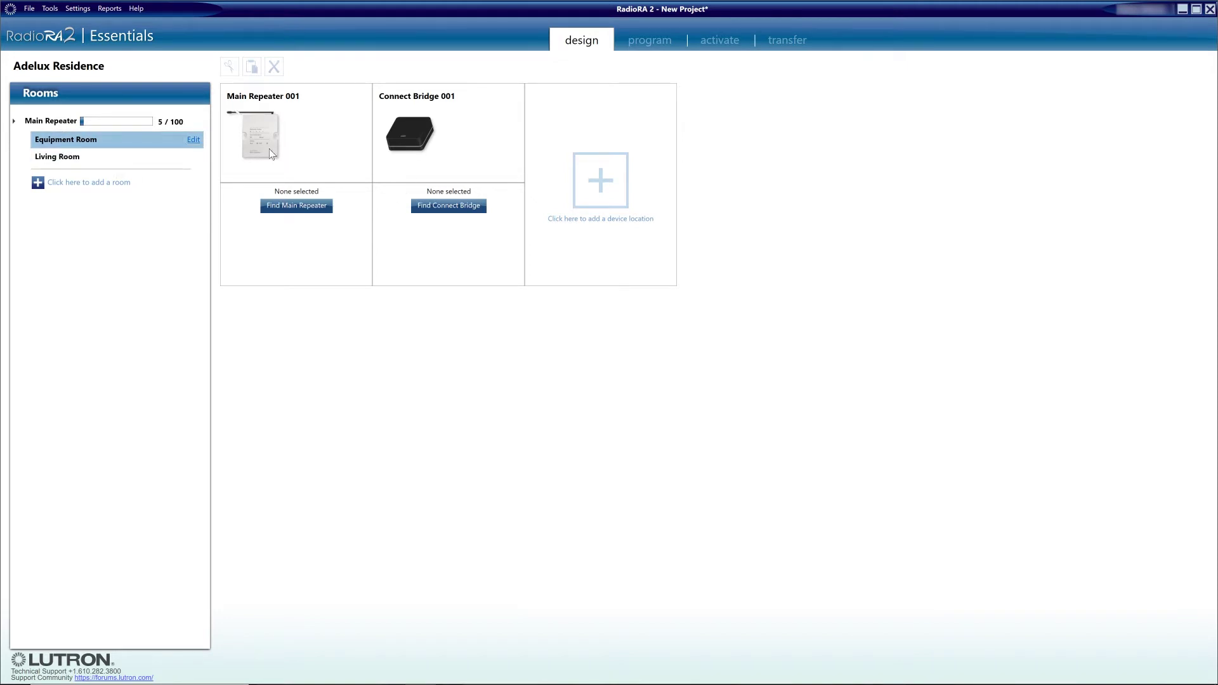
# Step: Find the main repeater, set DHCP Disabled at 192.168.0.201, then search for the Connect Bridge
pyautogui.moveTo(268, 143)
pyautogui.moveTo(398, 147)
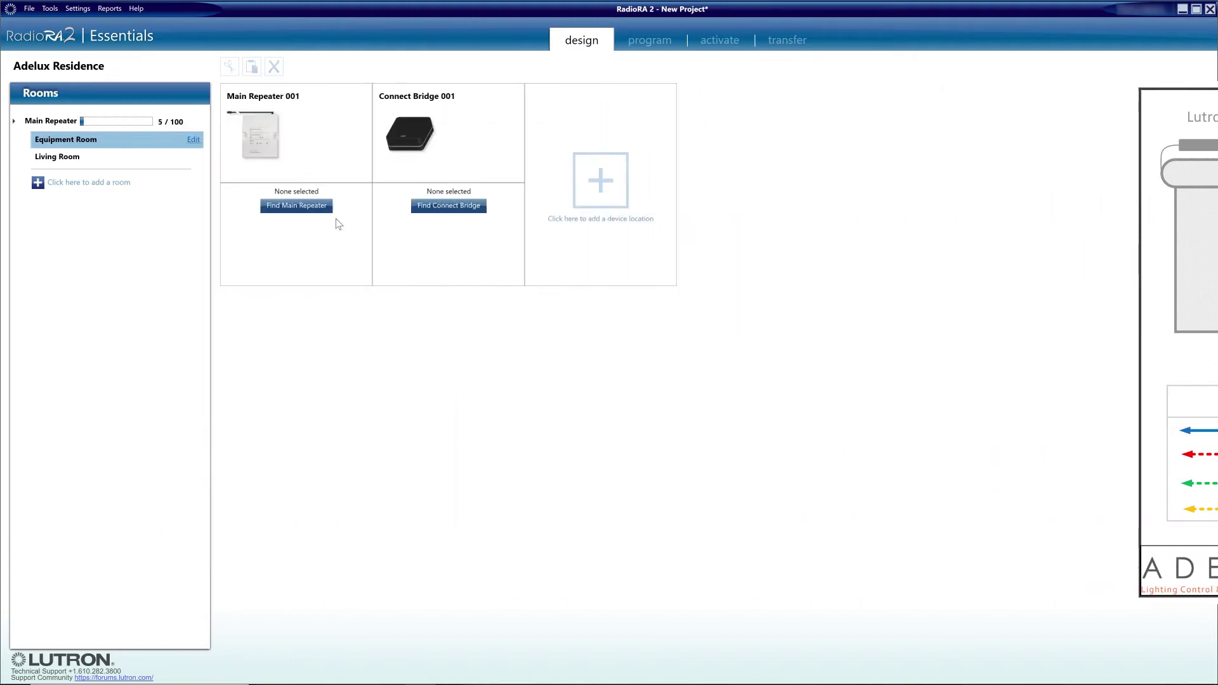
pyautogui.click(303, 206)
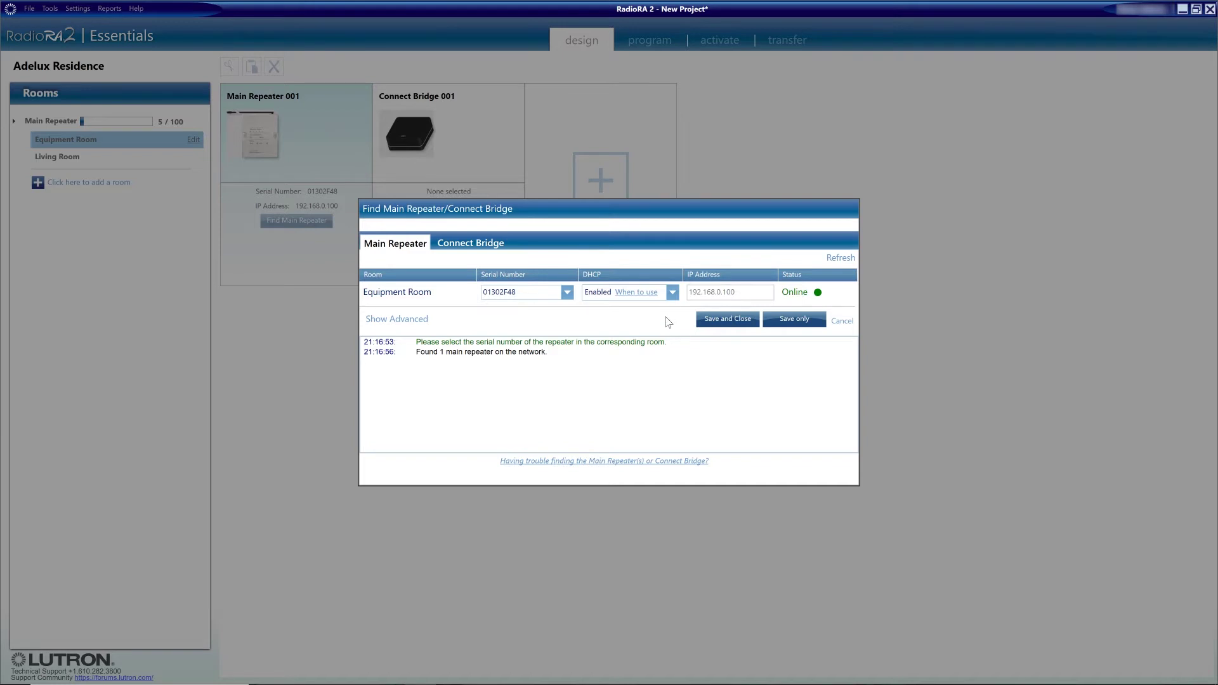
pyautogui.click(672, 291)
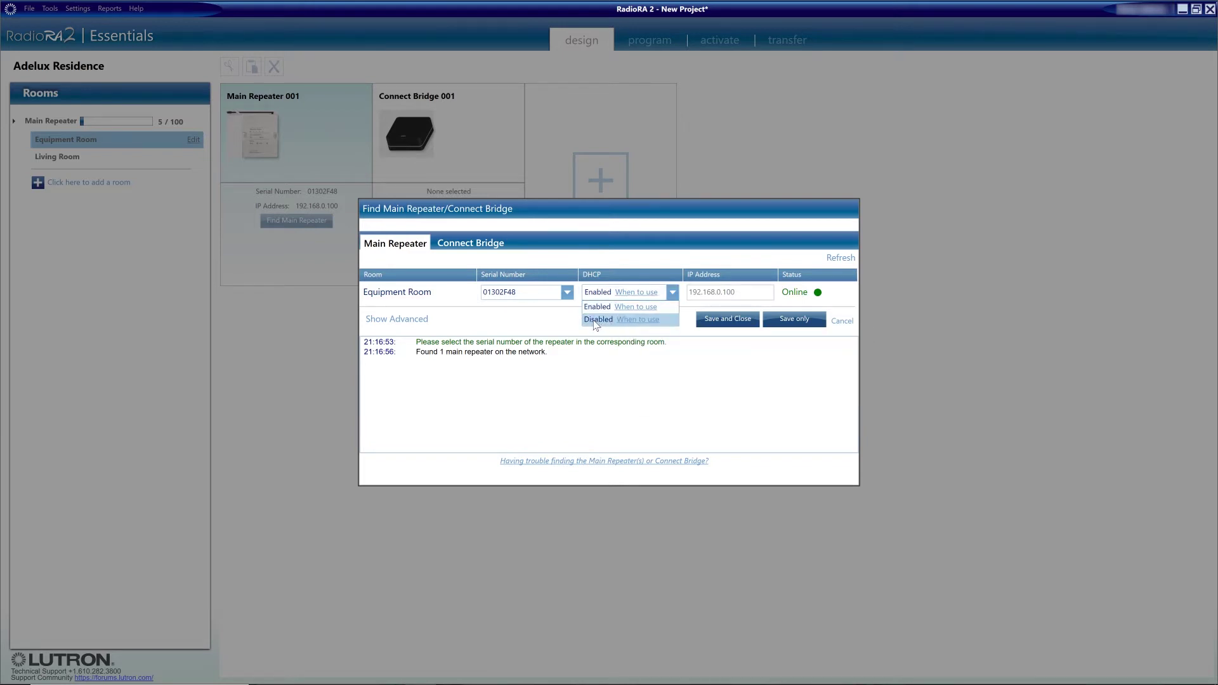
pyautogui.moveTo(638, 325)
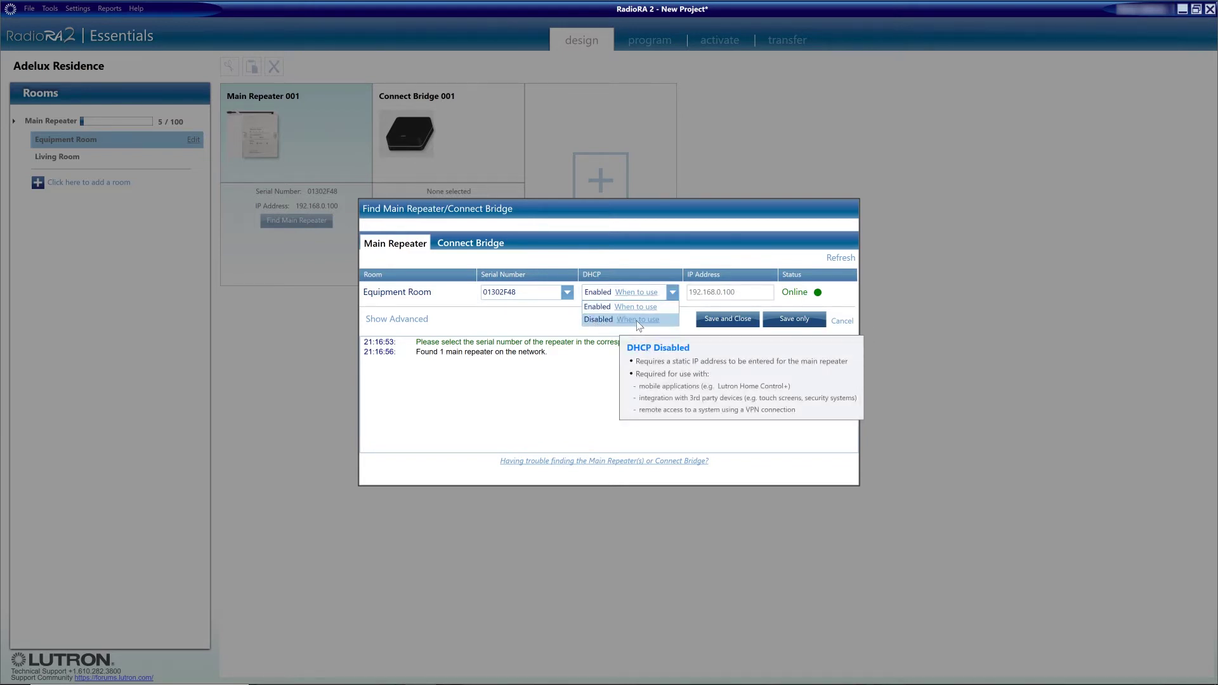
pyautogui.click(599, 319)
pyautogui.click(732, 319)
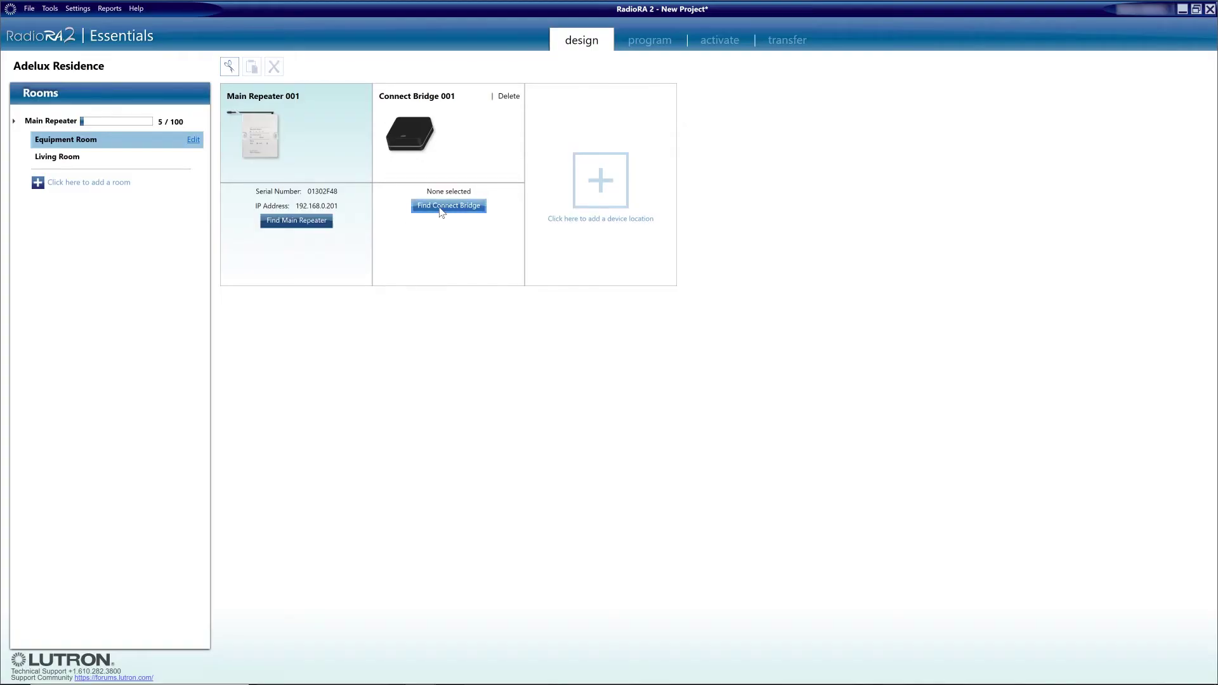
pyautogui.click(439, 206)
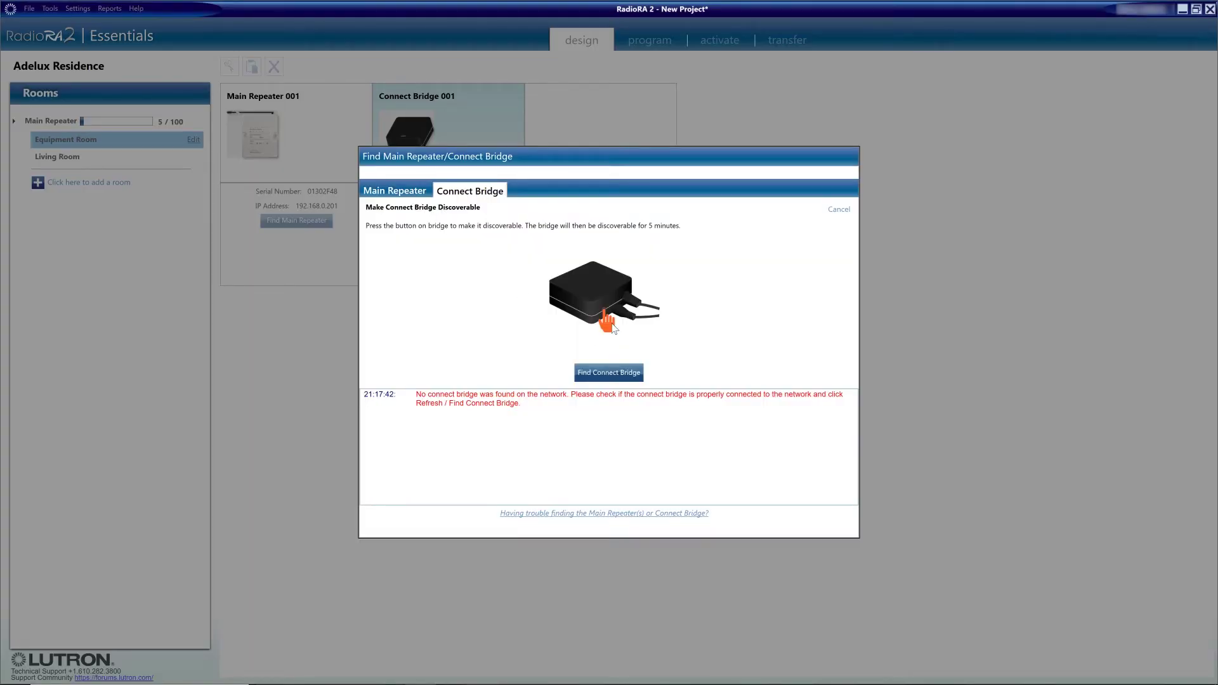
# Step: Find the Connect Bridge and save it with DHCP Disabled at IP 192.168.0.200
pyautogui.click(608, 374)
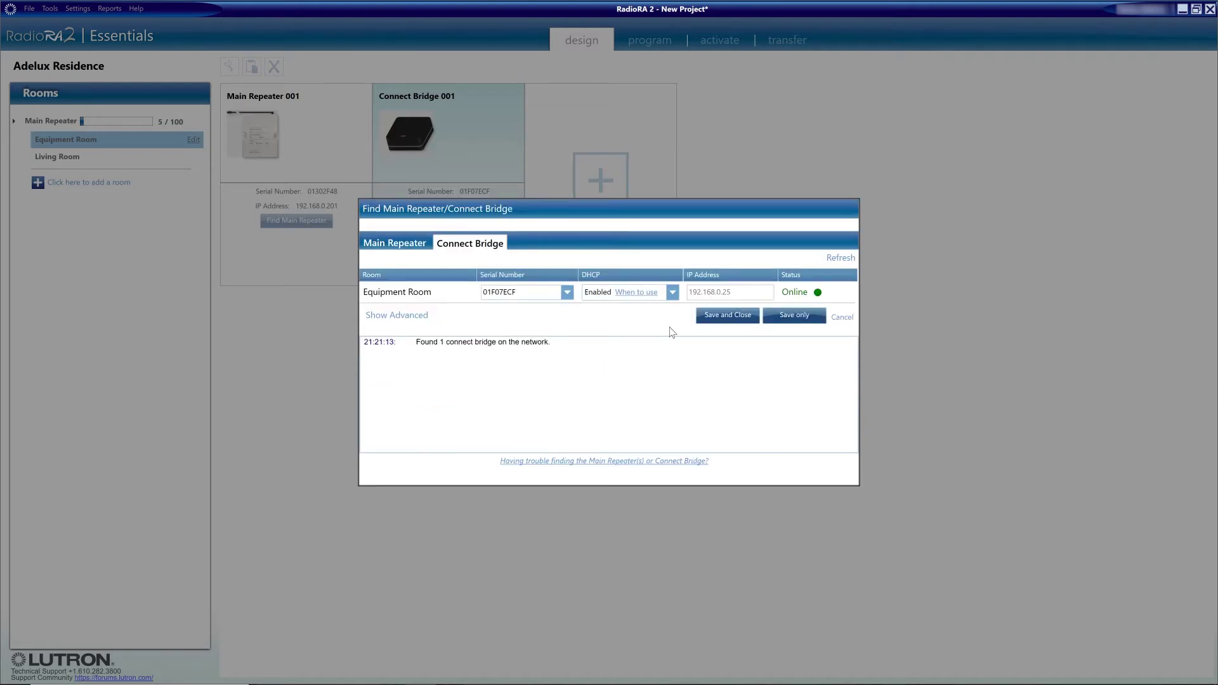
pyautogui.click(673, 290)
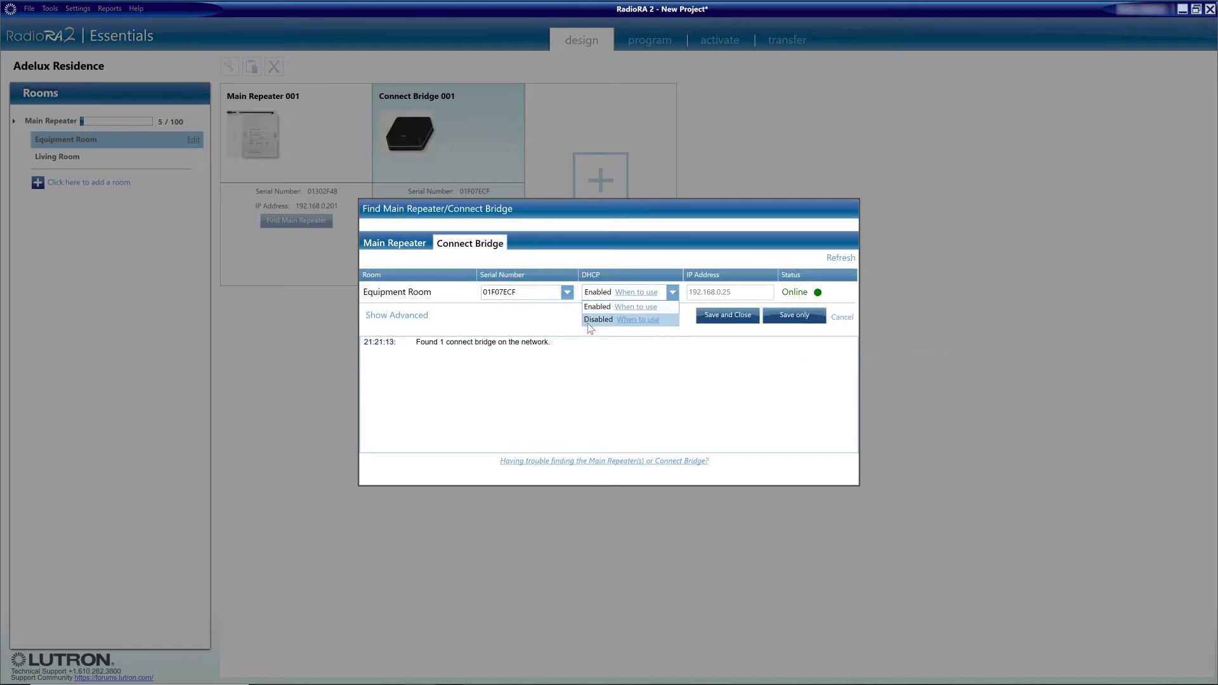
pyautogui.click(634, 321)
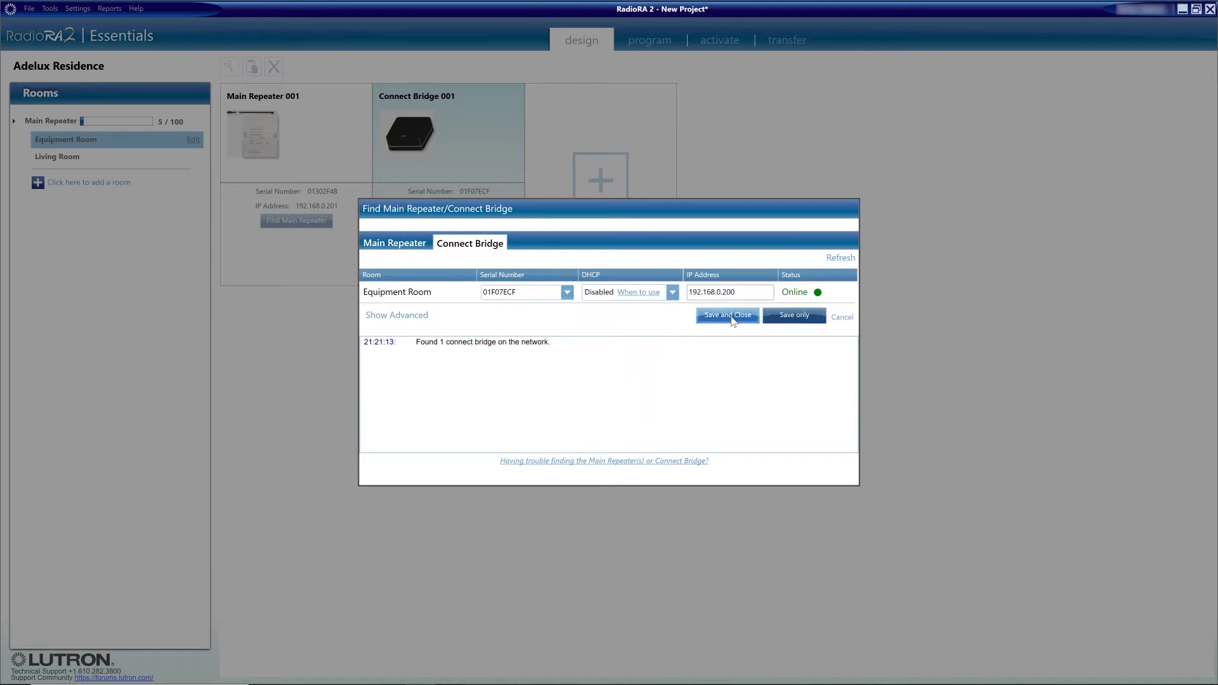
pyautogui.click(727, 315)
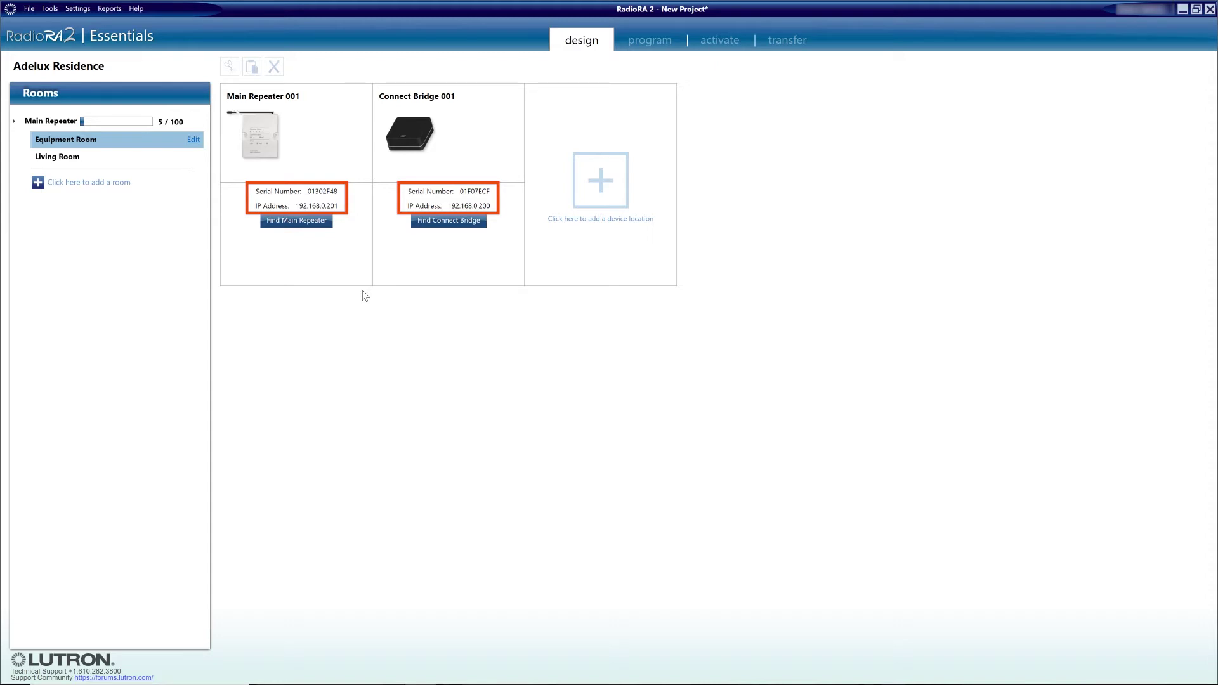
# Step: Add a wireless shade named 'Living room Blind' at 'Living Room Window' to the Living Room
pyautogui.click(63, 156)
pyautogui.click(305, 187)
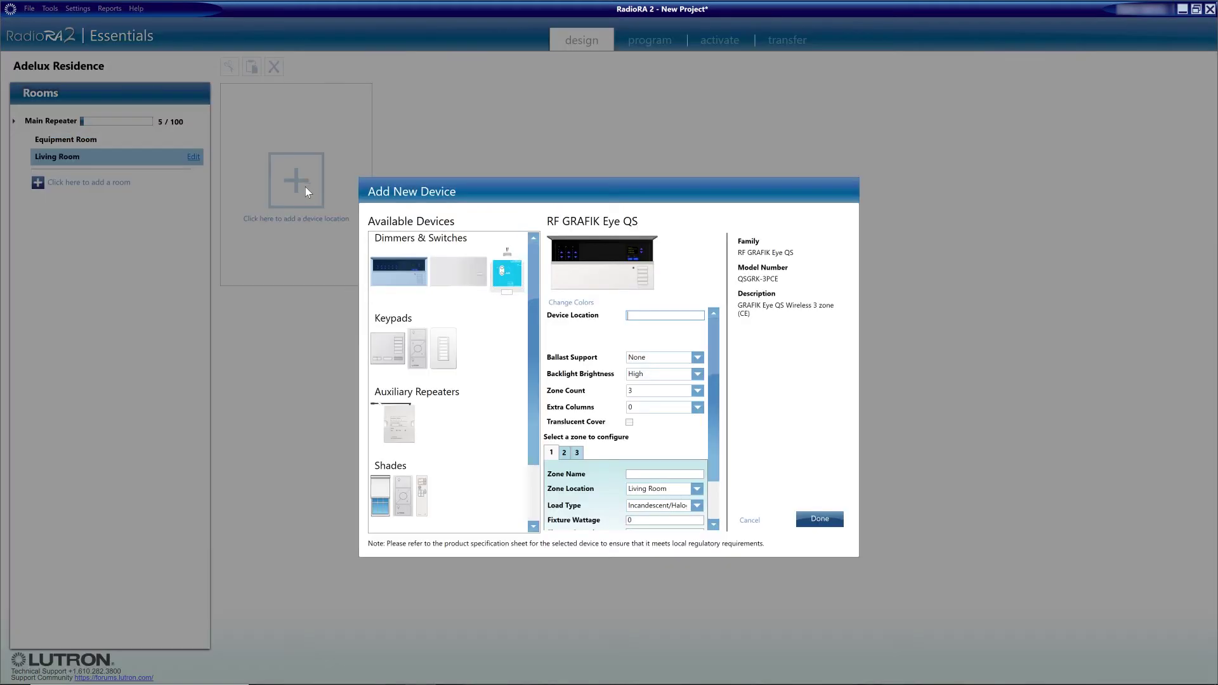
pyautogui.scroll(-2, 444, 381)
pyautogui.click(381, 421)
pyautogui.click(660, 380)
pyautogui.write('Living Room Window')
pyautogui.press('Tab')
pyautogui.write('Living room Blind')
pyautogui.click(819, 519)
# Step: Add a 3 Button + R/L Pico named 'Blind Pico Remote' at 'Living Room Entry'
pyautogui.click(448, 175)
pyautogui.click(403, 421)
pyautogui.write('Living Room EntryBlind Pico Remote')
pyautogui.click(708, 425)
pyautogui.click(666, 447)
pyautogui.click(827, 519)
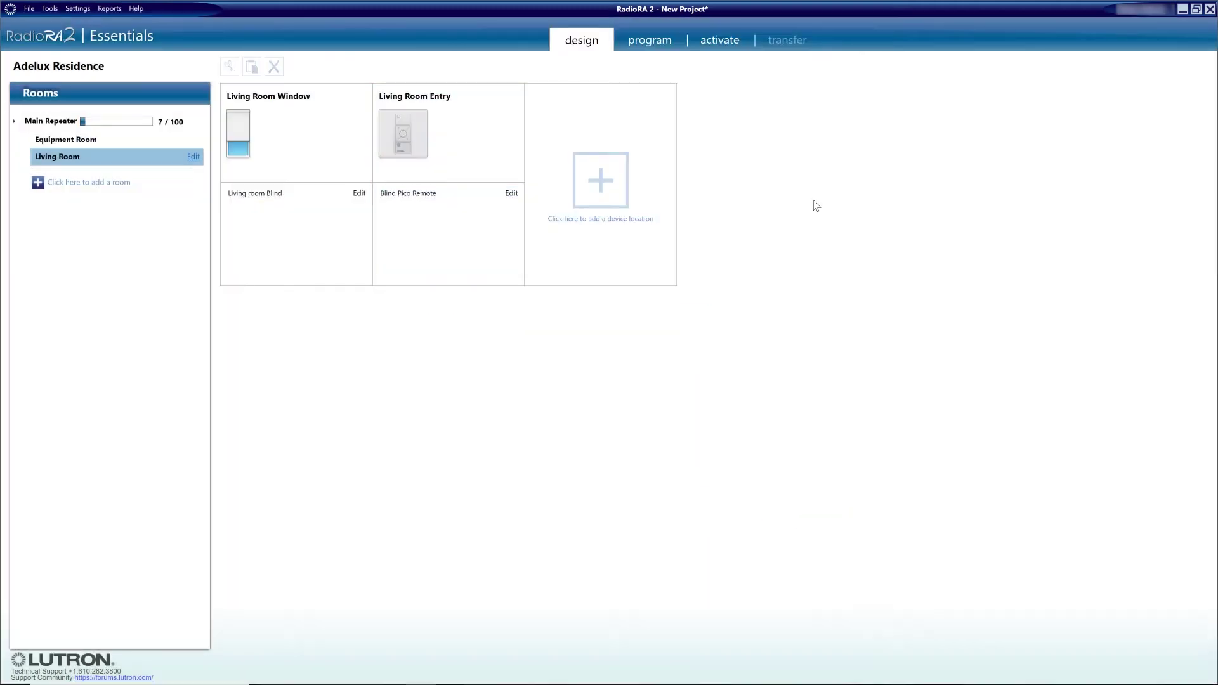
# Step: Program the Pico Open button to set Living room Blind to 100%, reviewing Close and Favorite levels
pyautogui.click(651, 40)
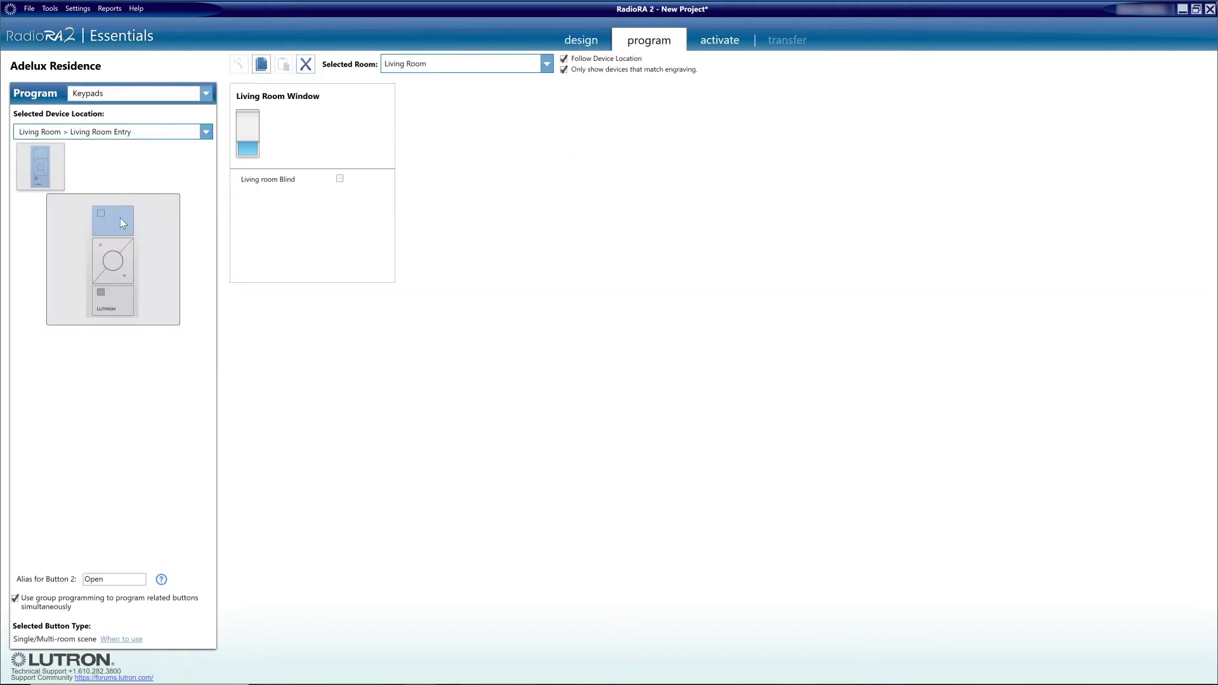
pyautogui.click(340, 180)
pyautogui.press('Return')
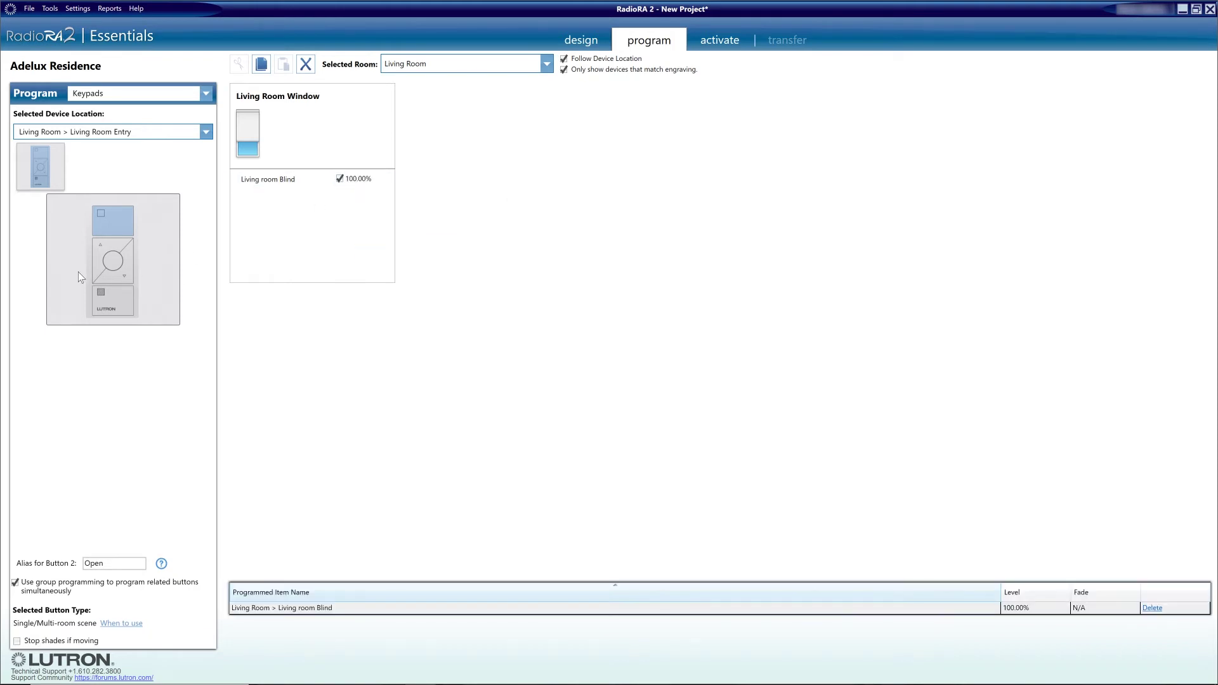
pyautogui.click(113, 298)
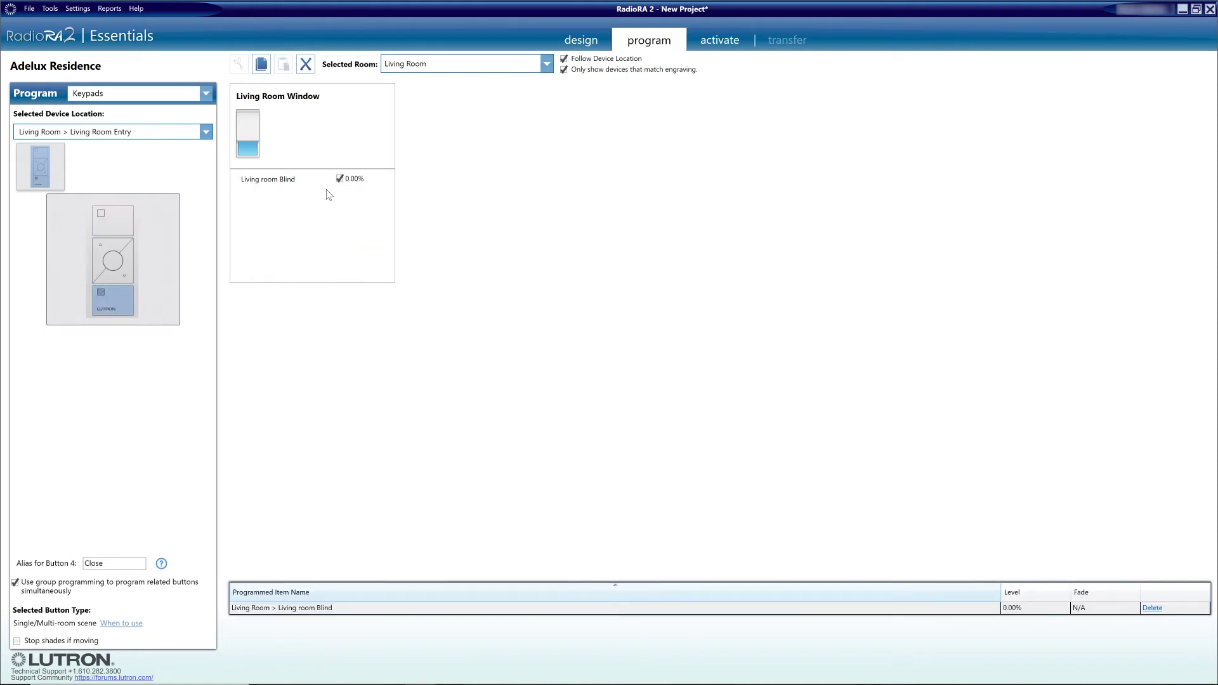
pyautogui.click(345, 183)
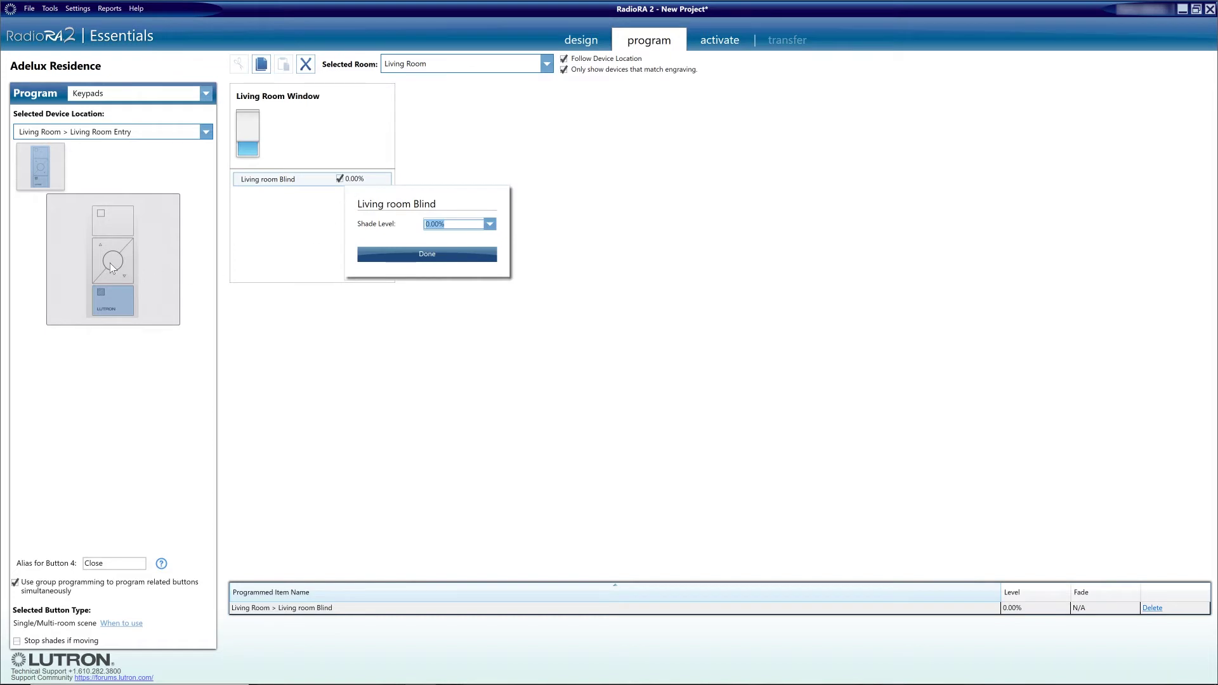
pyautogui.click(109, 263)
pyautogui.click(341, 184)
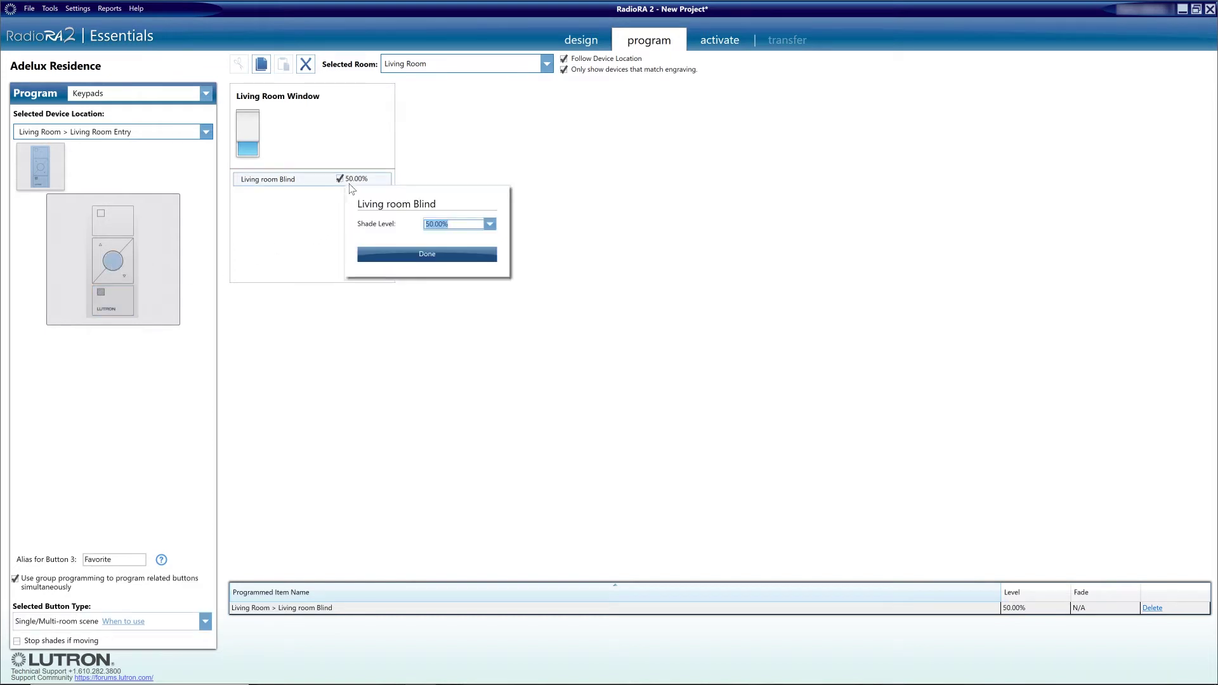
pyautogui.click(110, 222)
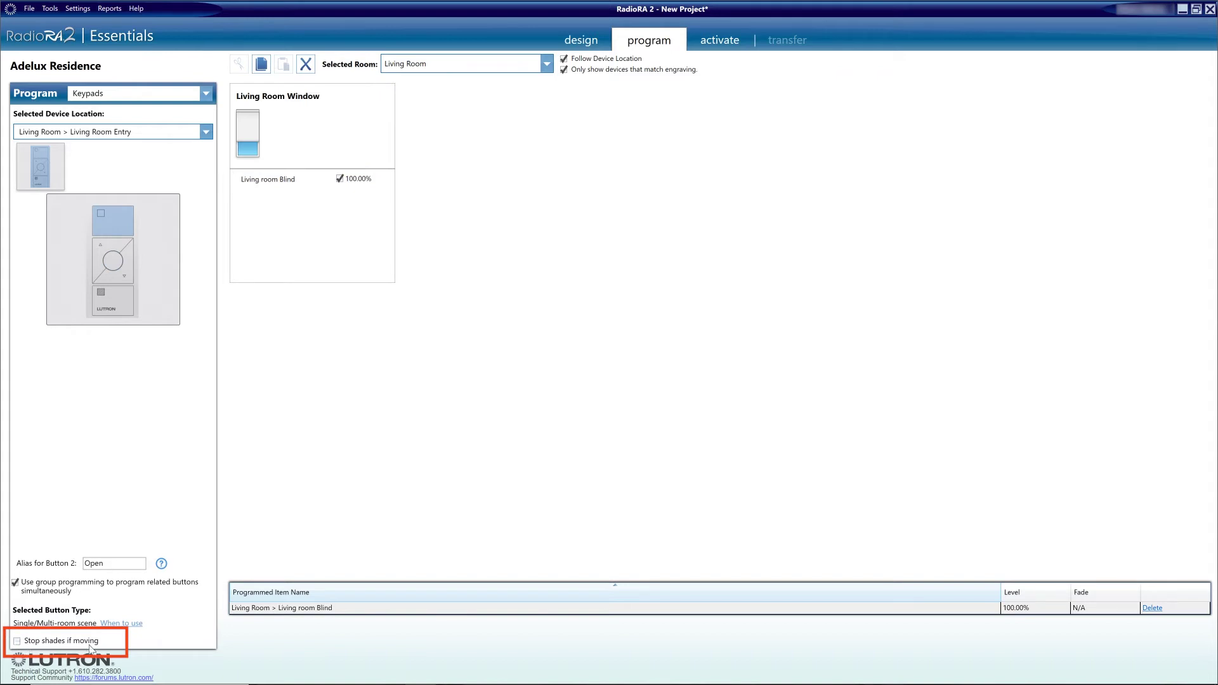
# Step: Make button presses stop moving shades and confirm Favorite at 50% and Close at 0%
pyautogui.click(17, 642)
pyautogui.click(113, 262)
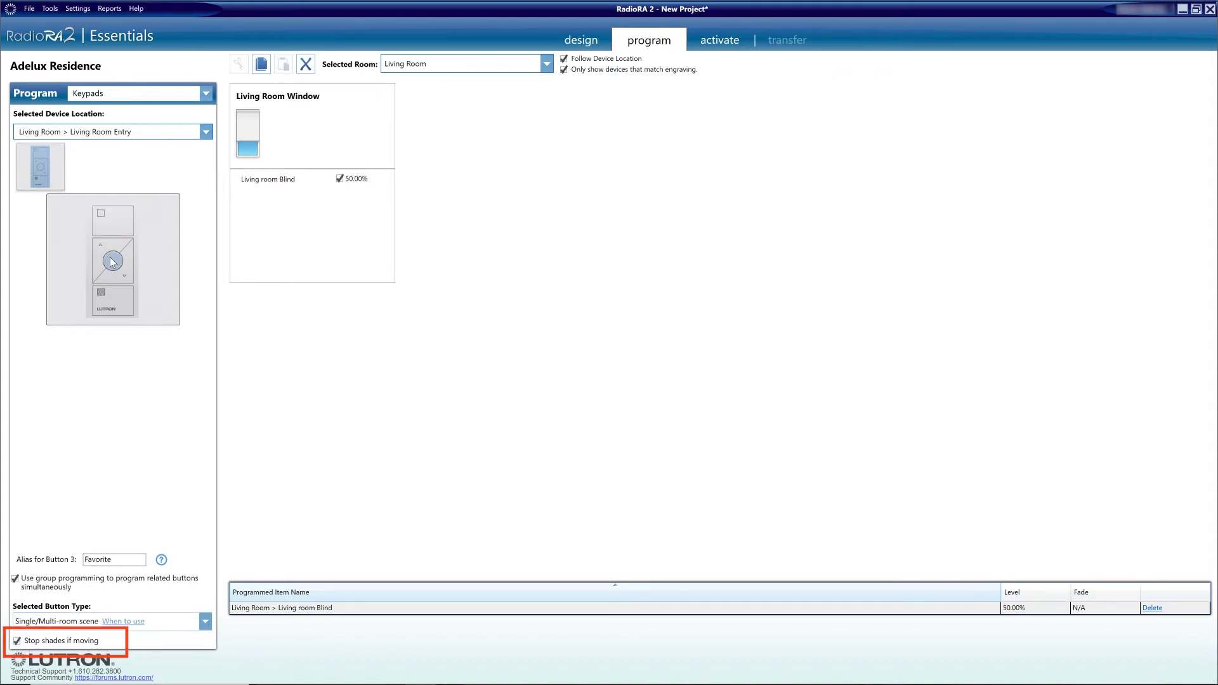
pyautogui.click(112, 299)
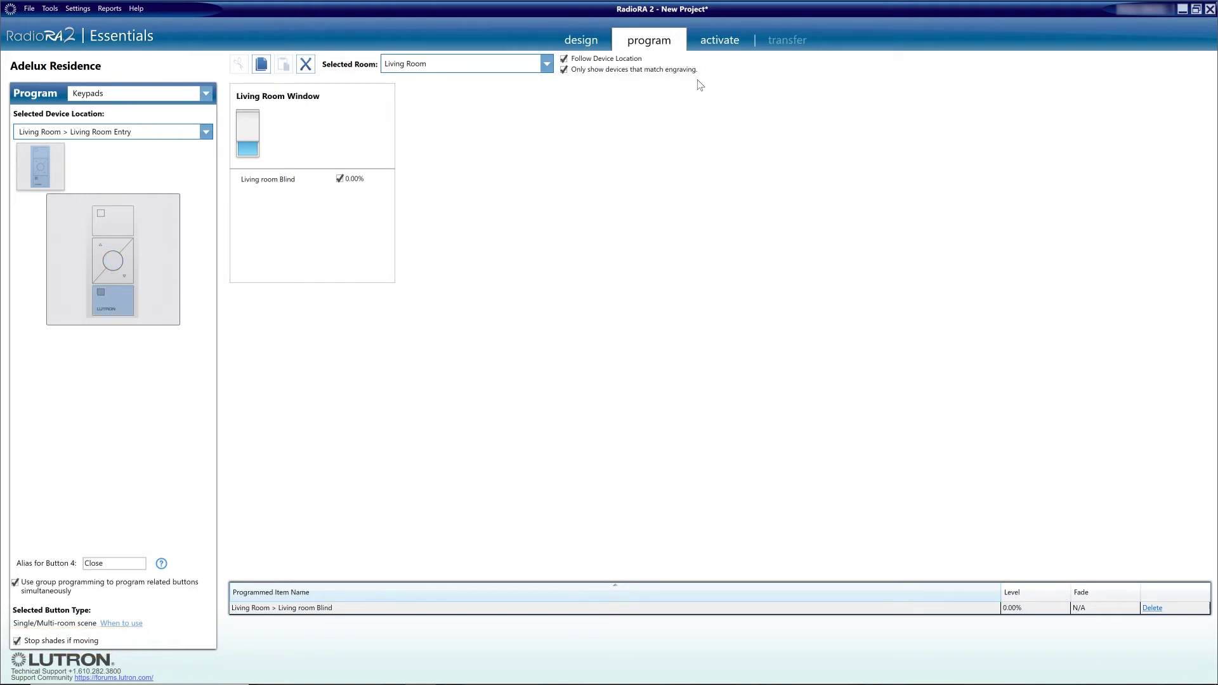
pyautogui.click(721, 40)
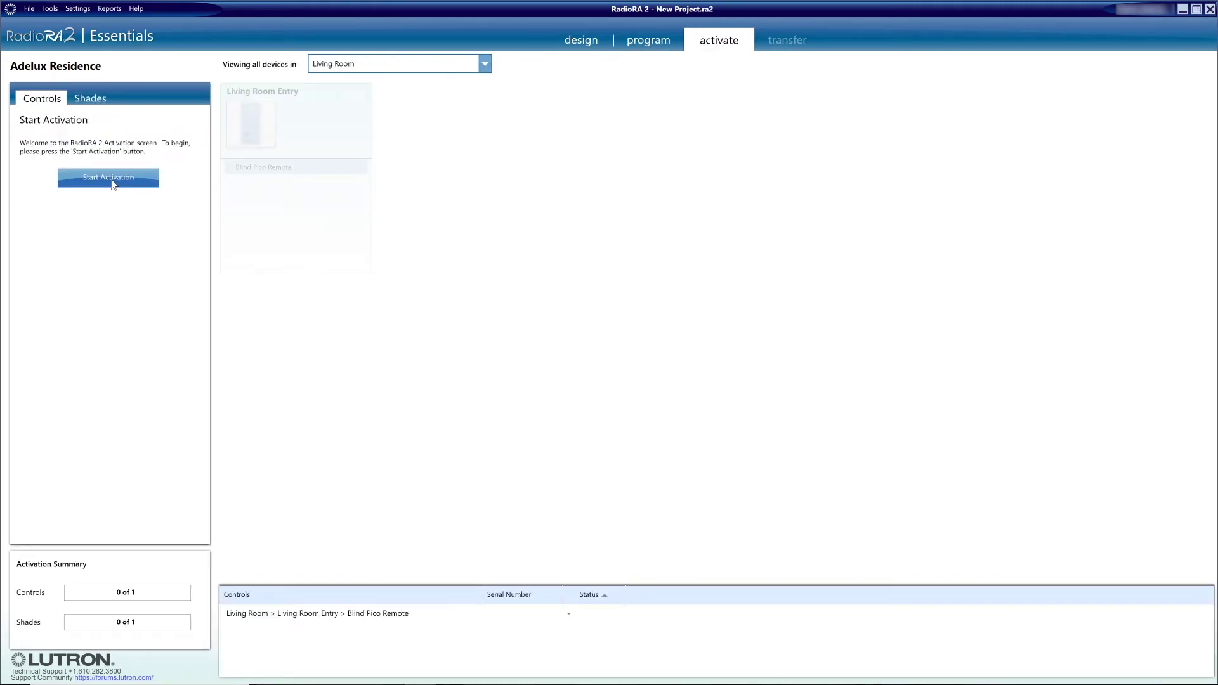
# Step: Start activation and activate the Blind Pico Remote so controls read 1 of 1
pyautogui.click(111, 180)
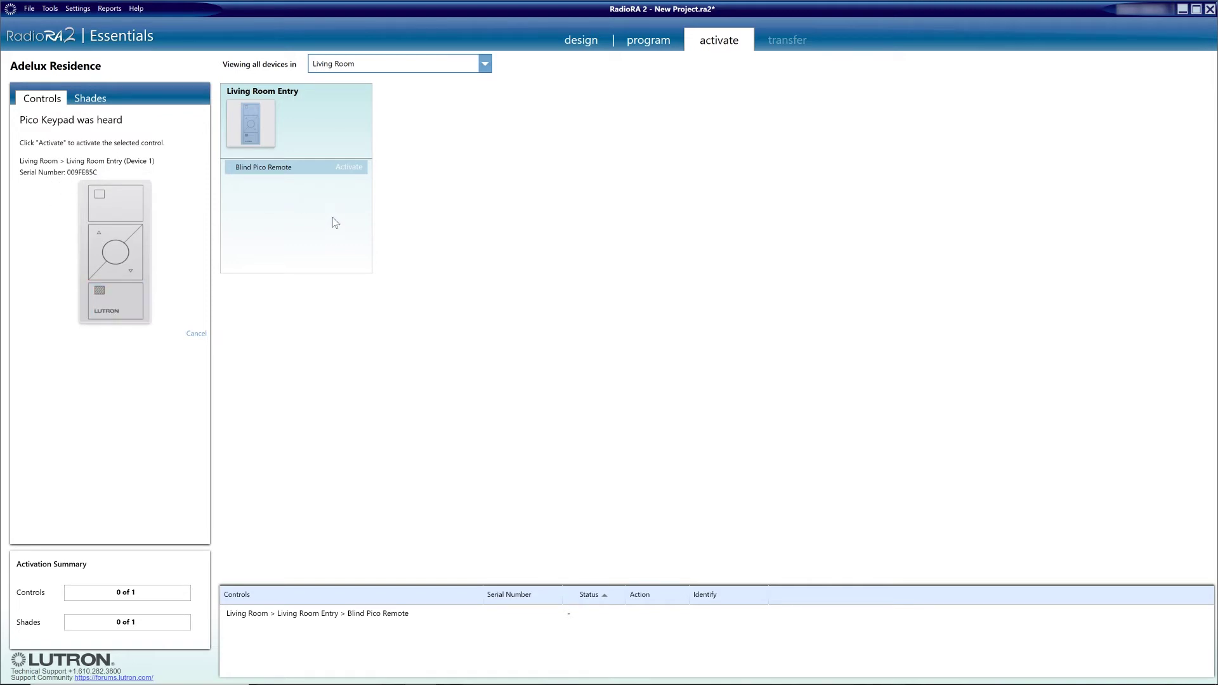
pyautogui.click(351, 169)
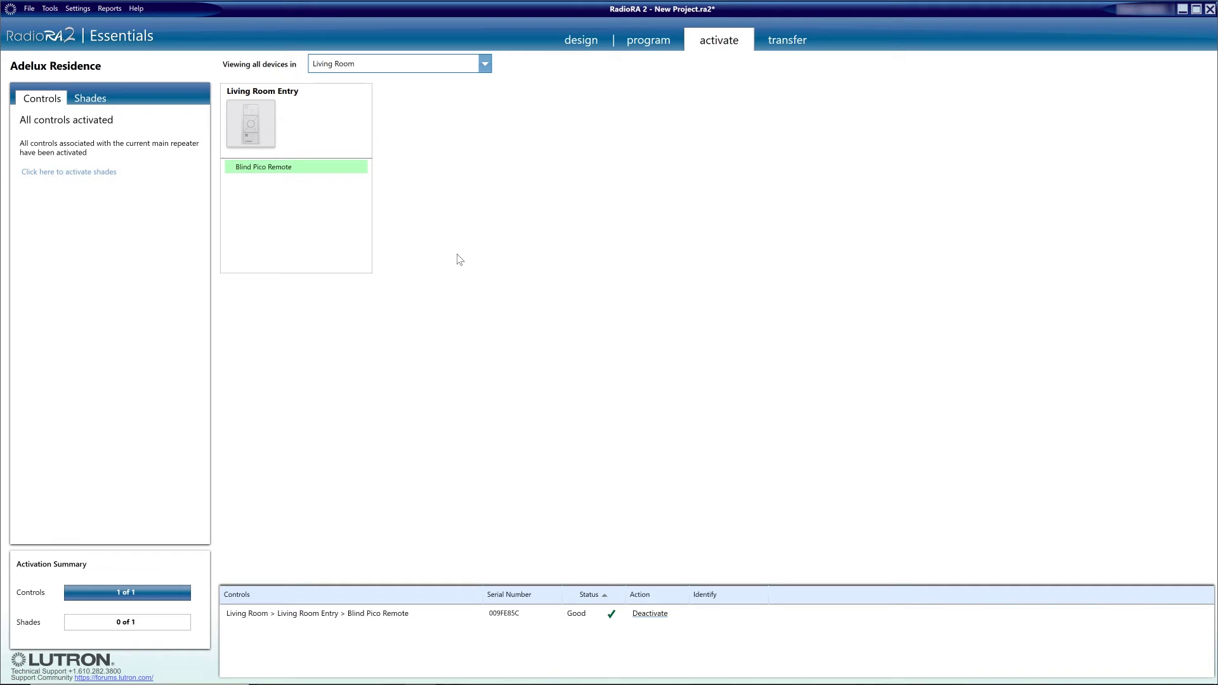
# Step: Activate the Living Room Blind on the Shades list so shades read 1 of 1
pyautogui.click(90, 97)
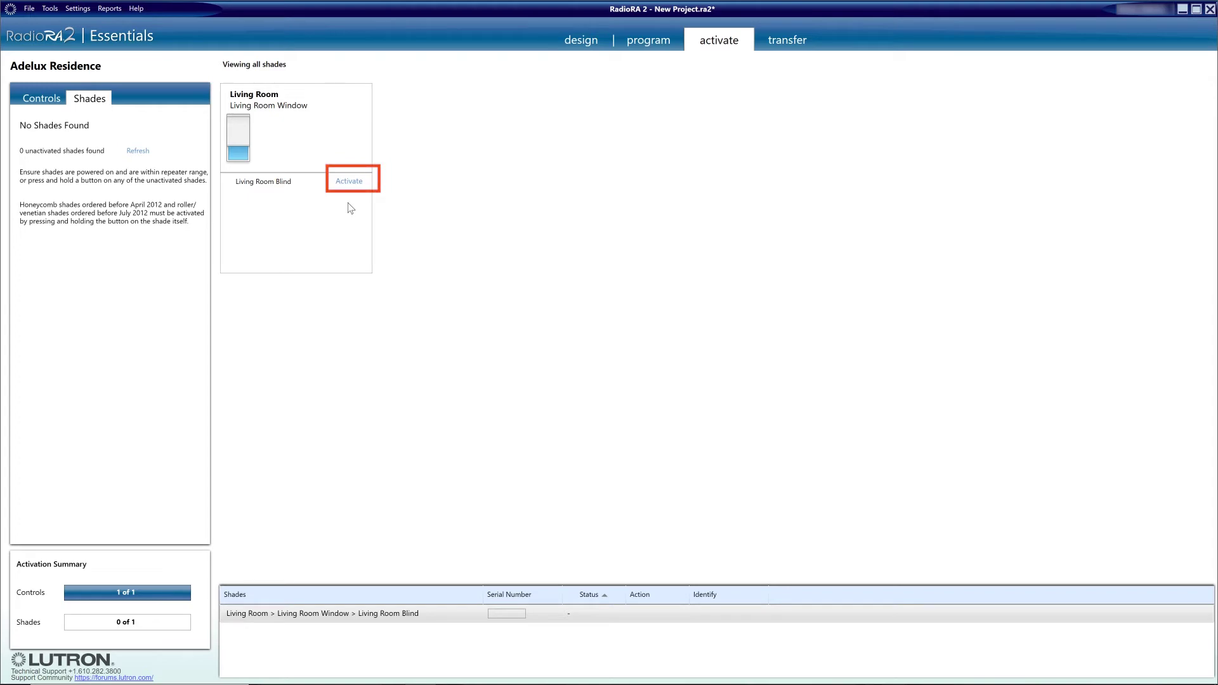
pyautogui.click(351, 182)
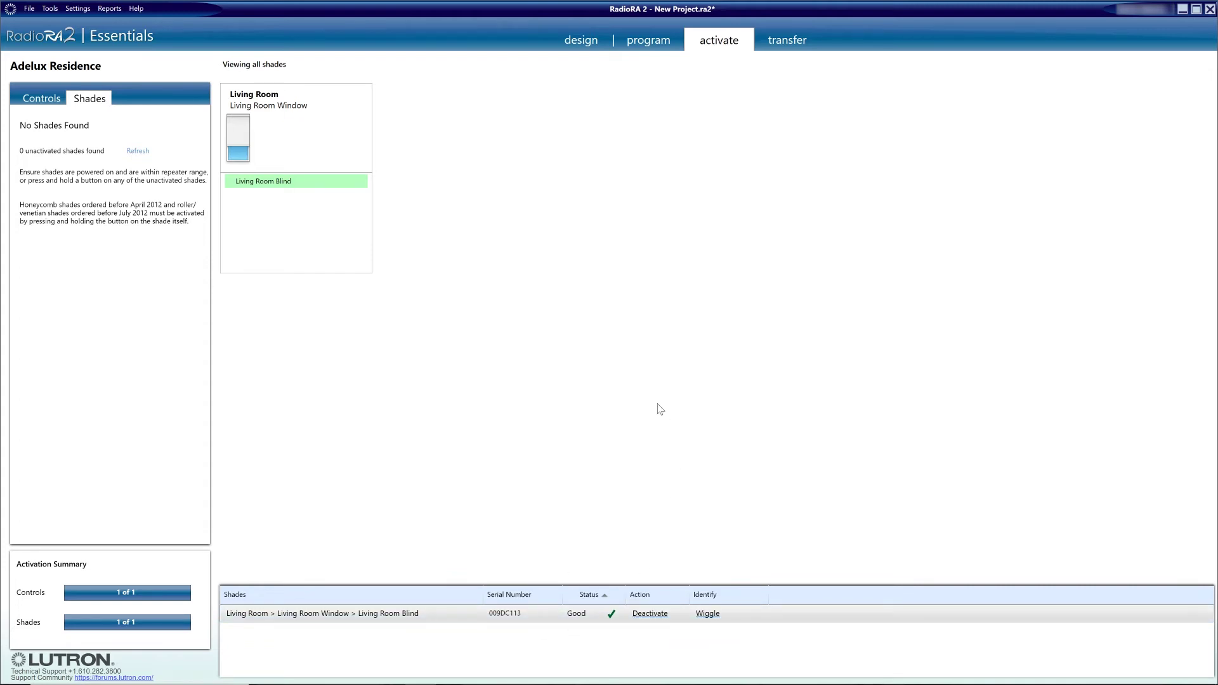
pyautogui.click(793, 44)
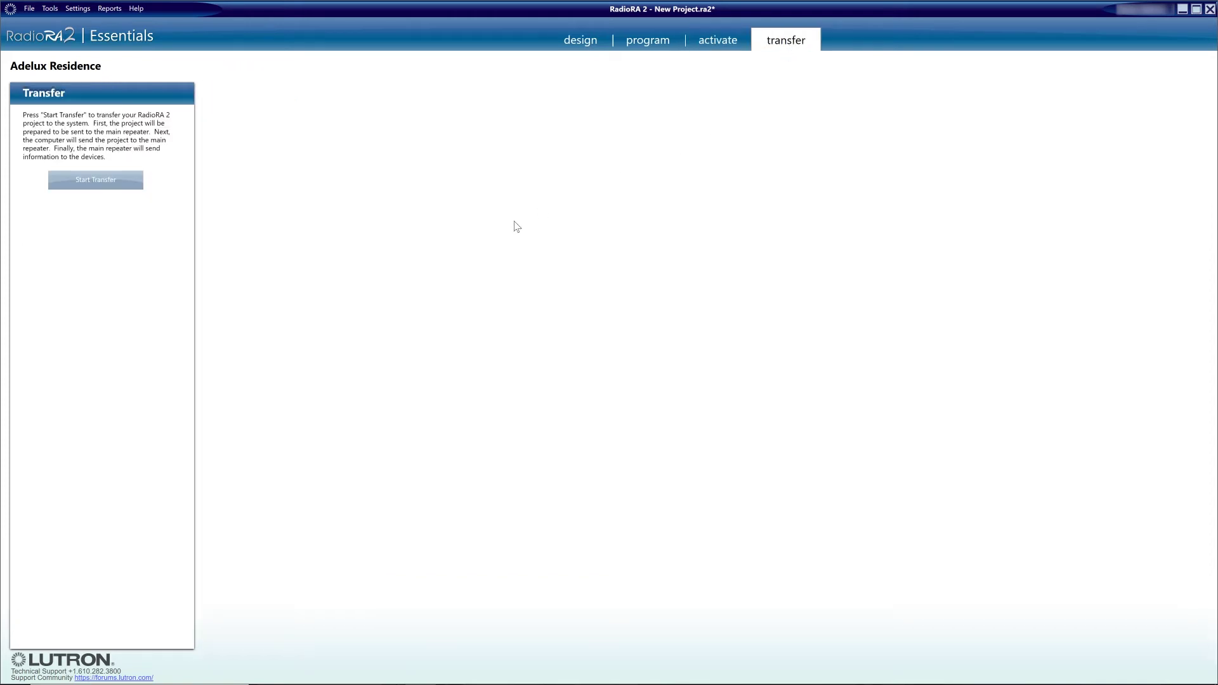
# Step: Transfer the project to the system, finishing with 0 failures and 0 warnings
pyautogui.click(92, 182)
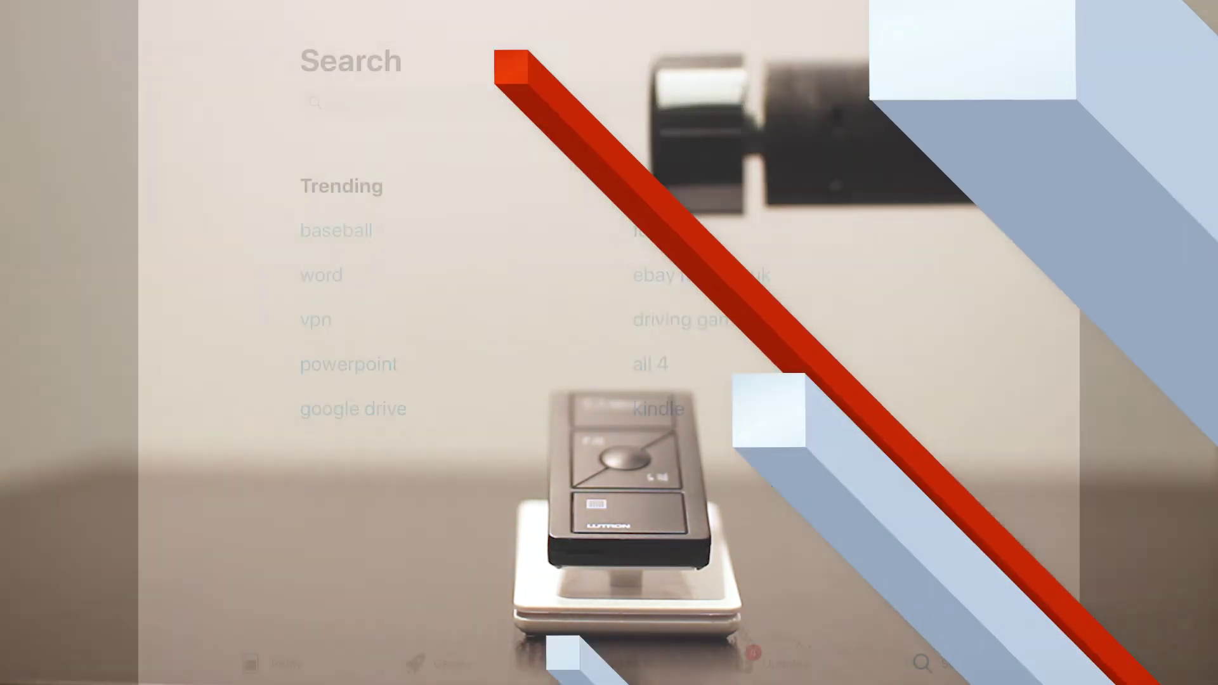
# Step: Search 'lutron co', then install and open Lutron Connect-RadioRA2 + HWQS
pyautogui.write('lutron co')
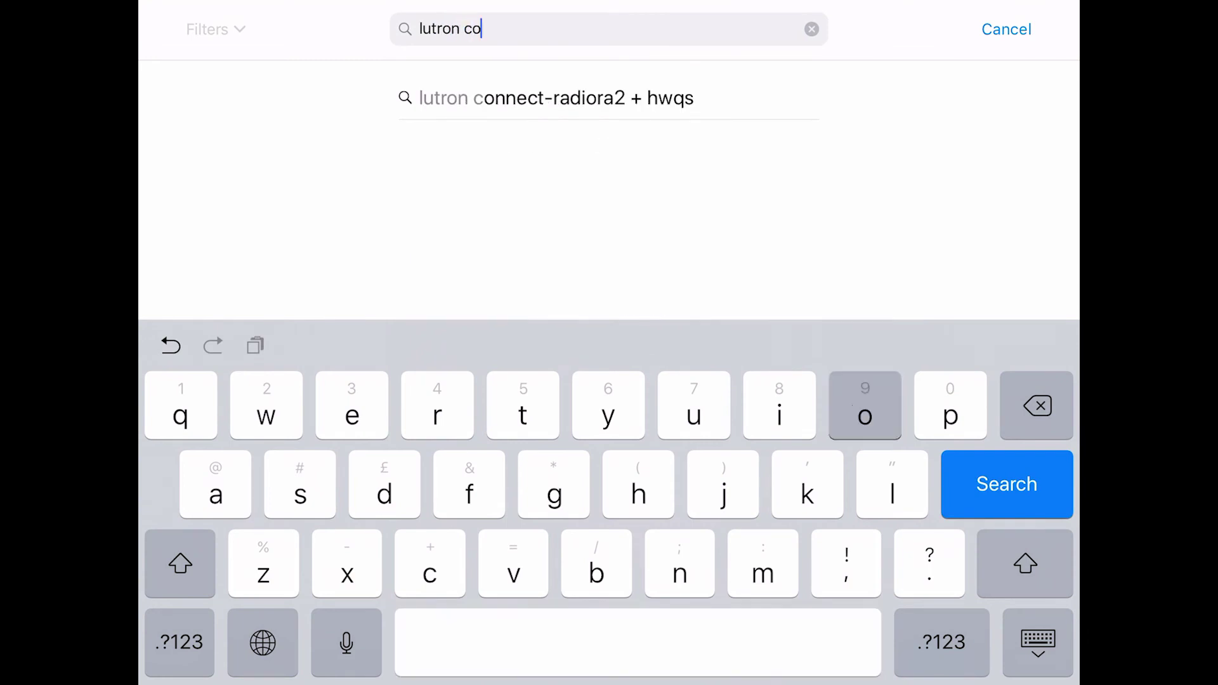
pyautogui.click(556, 98)
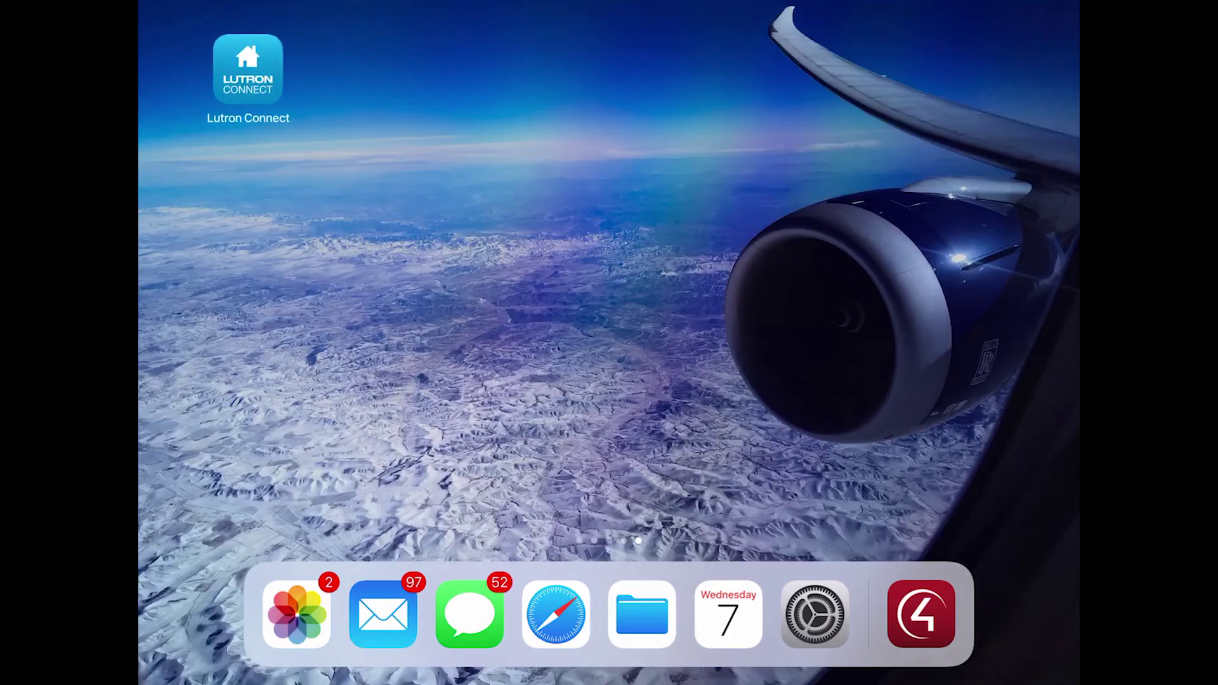
pyautogui.click(249, 74)
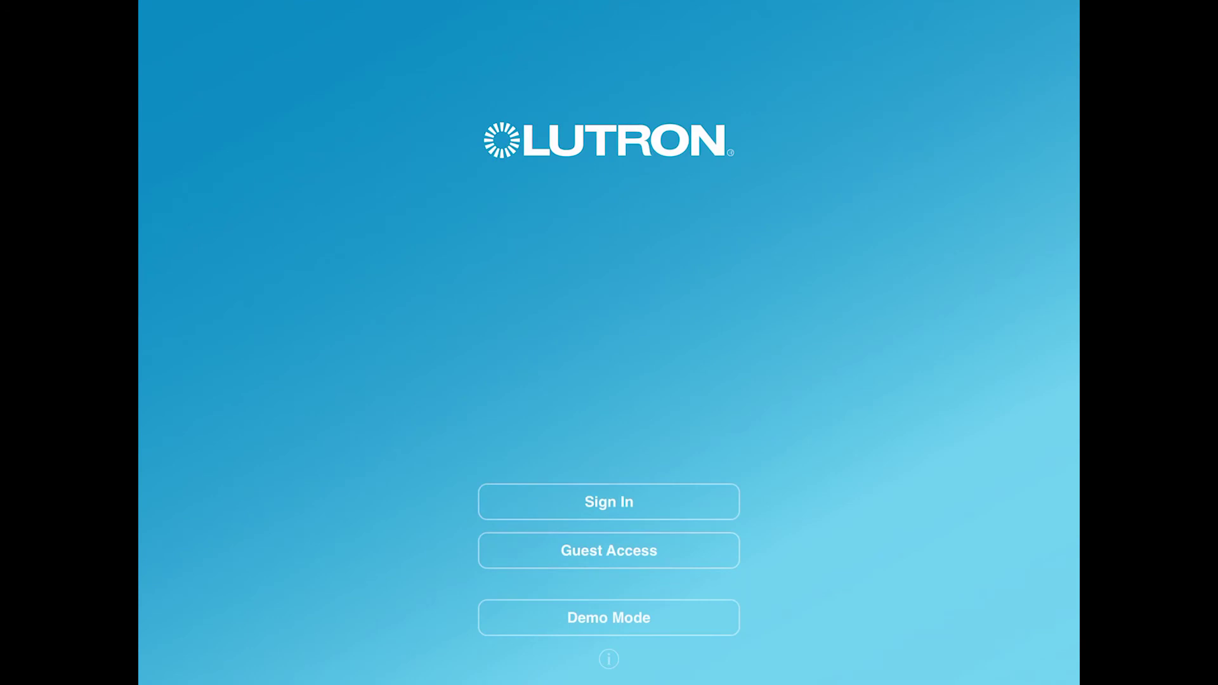
# Step: Sign in to Lutron Connect and skip the optional prompt to load the Adelux Residence devices
pyautogui.click(608, 501)
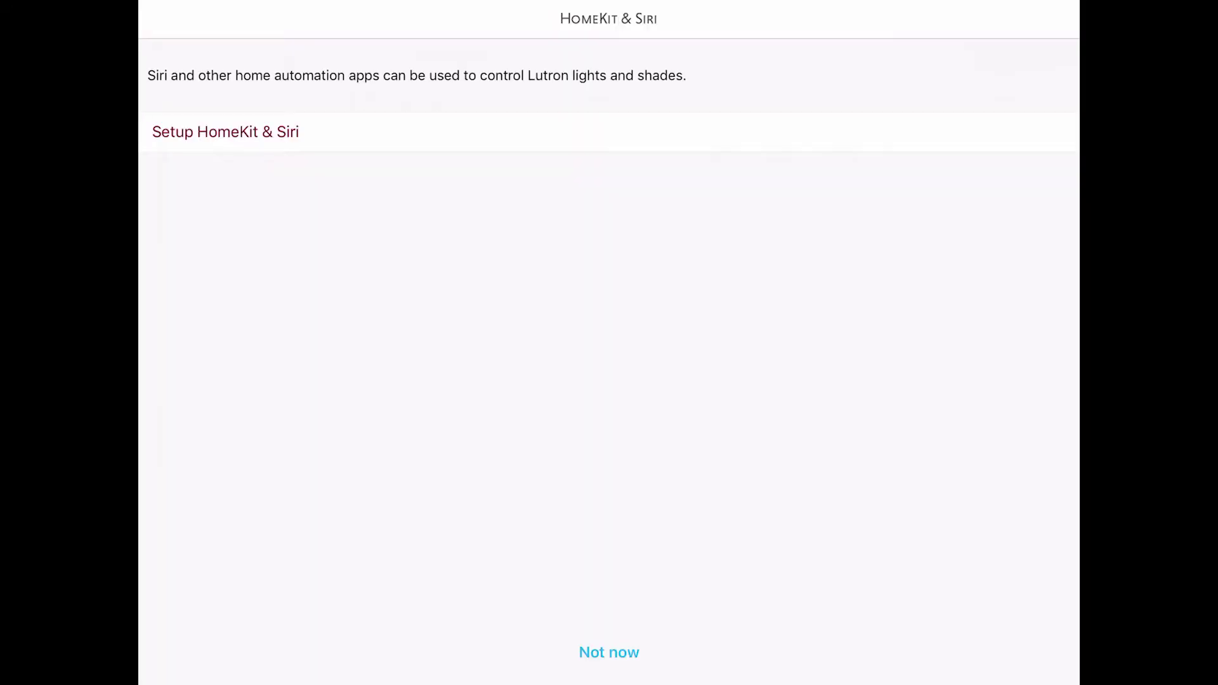
pyautogui.click(609, 652)
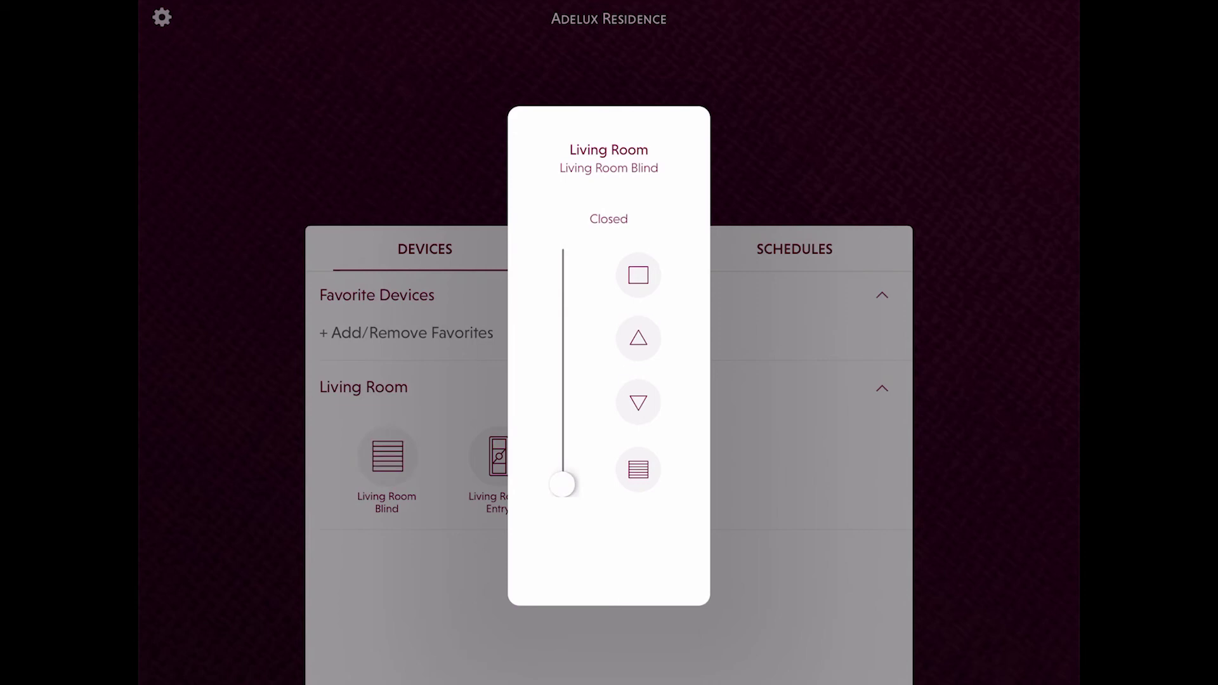
# Step: Lower the Living Room Blind to about 15%, then bring up the Living Room Entry remote's buttons
pyautogui.click(638, 275)
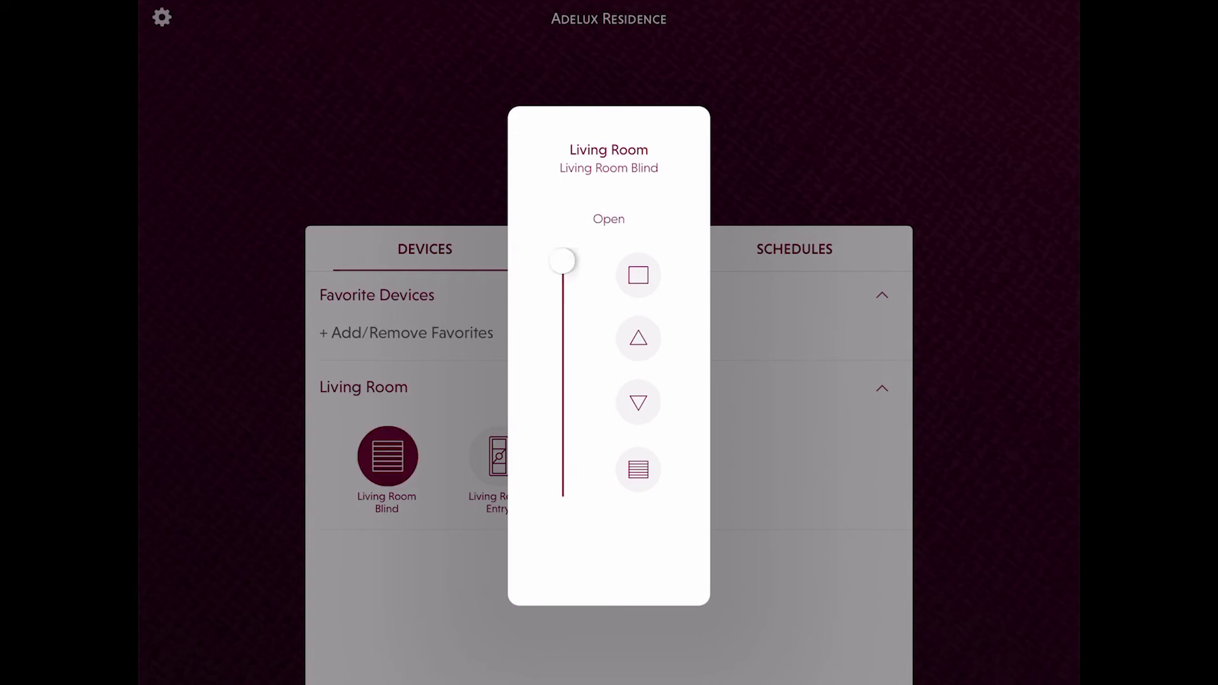
pyautogui.moveTo(562, 260); pyautogui.dragTo(562, 328)
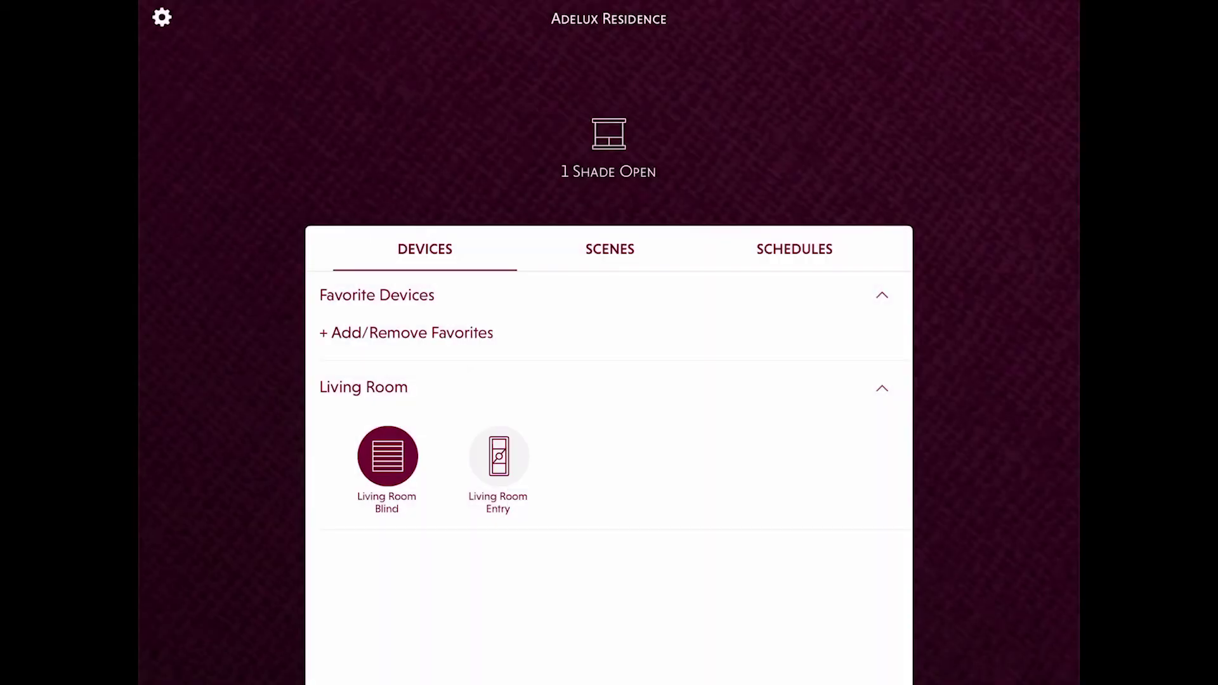
pyautogui.click(498, 455)
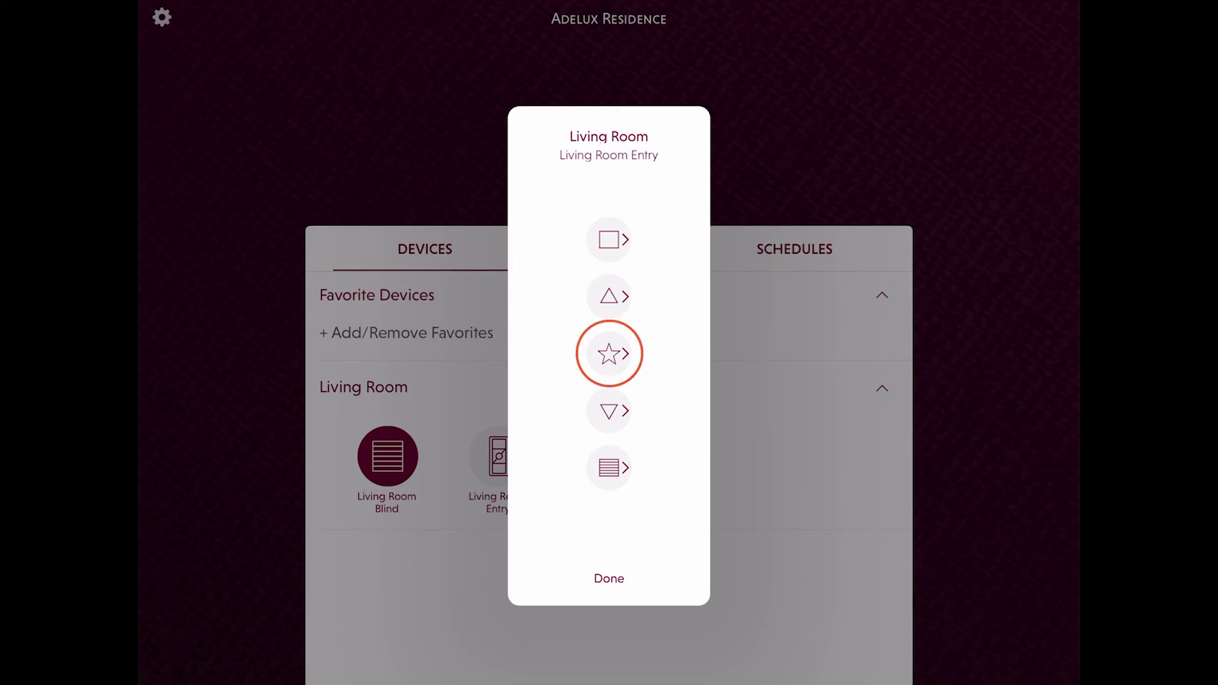
# Step: Set the Living Room Entry favorite button to raise the Living Room Blind to 75%, with live preview, and save
pyautogui.click(608, 353)
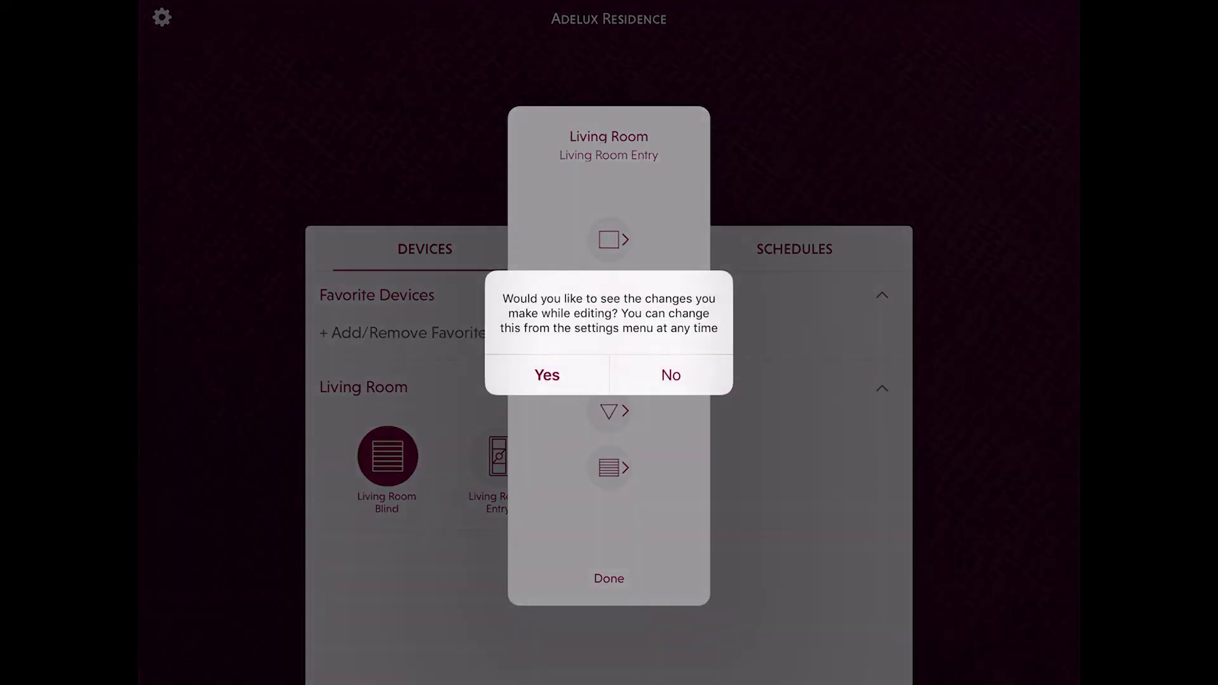
pyautogui.click(547, 375)
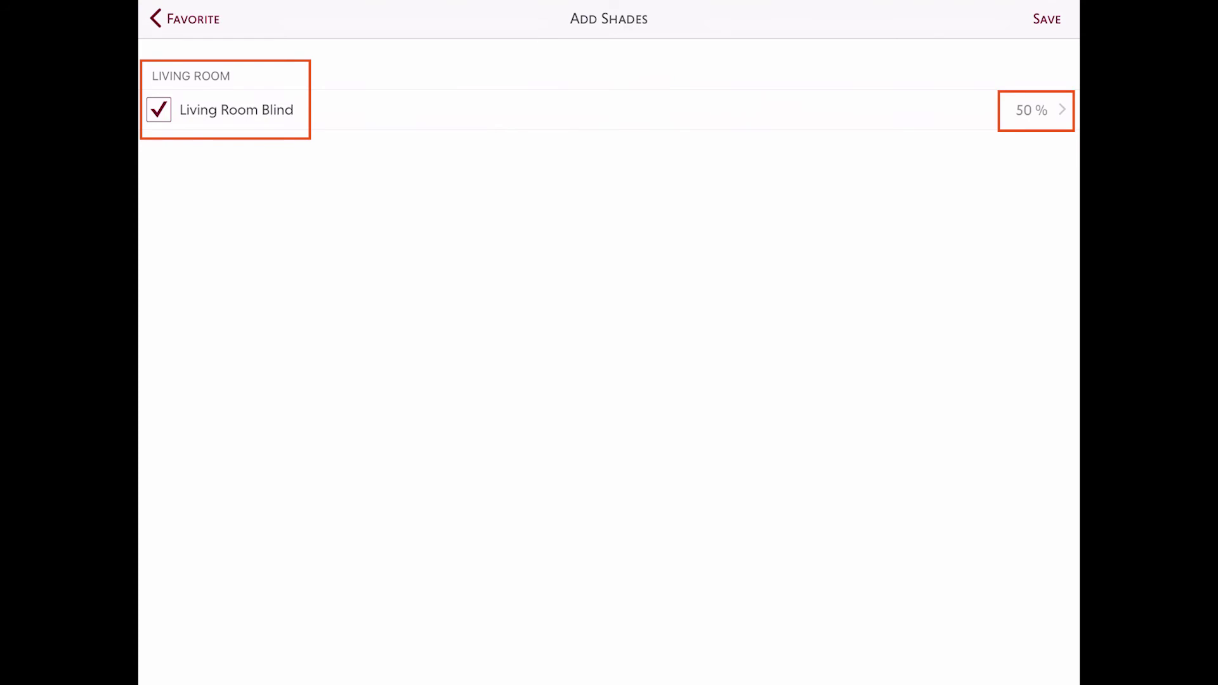
pyautogui.moveTo(447, 390); pyautogui.dragTo(447, 339)
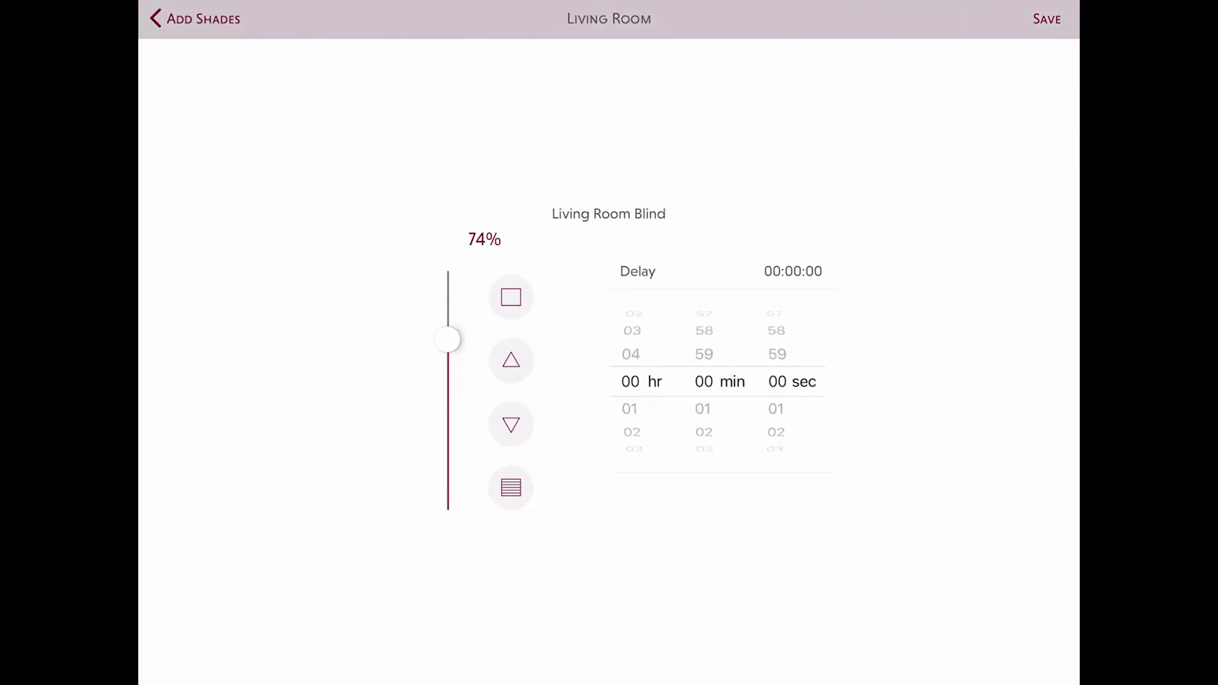
pyautogui.moveTo(447, 339); pyautogui.dragTo(447, 336)
pyautogui.click(1047, 19)
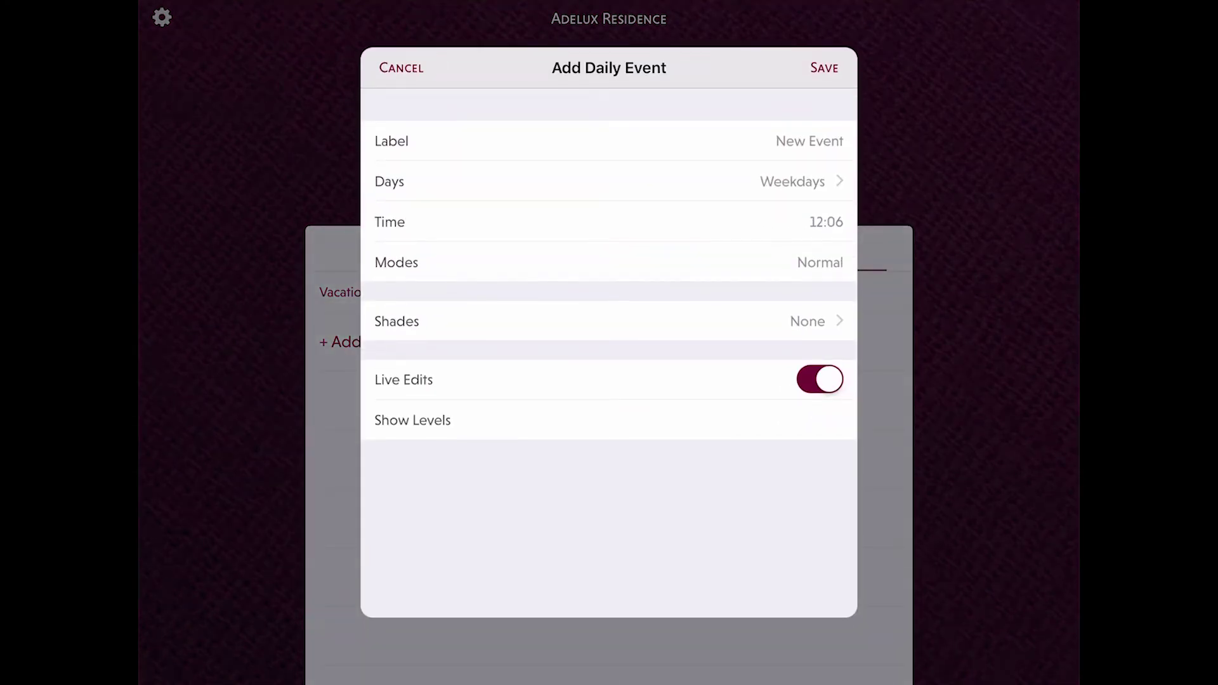
# Step: Name the new weekday event 'Sunset' and set its time to sunset
pyautogui.click(609, 141)
pyautogui.click(844, 91)
pyautogui.write('Sunset')
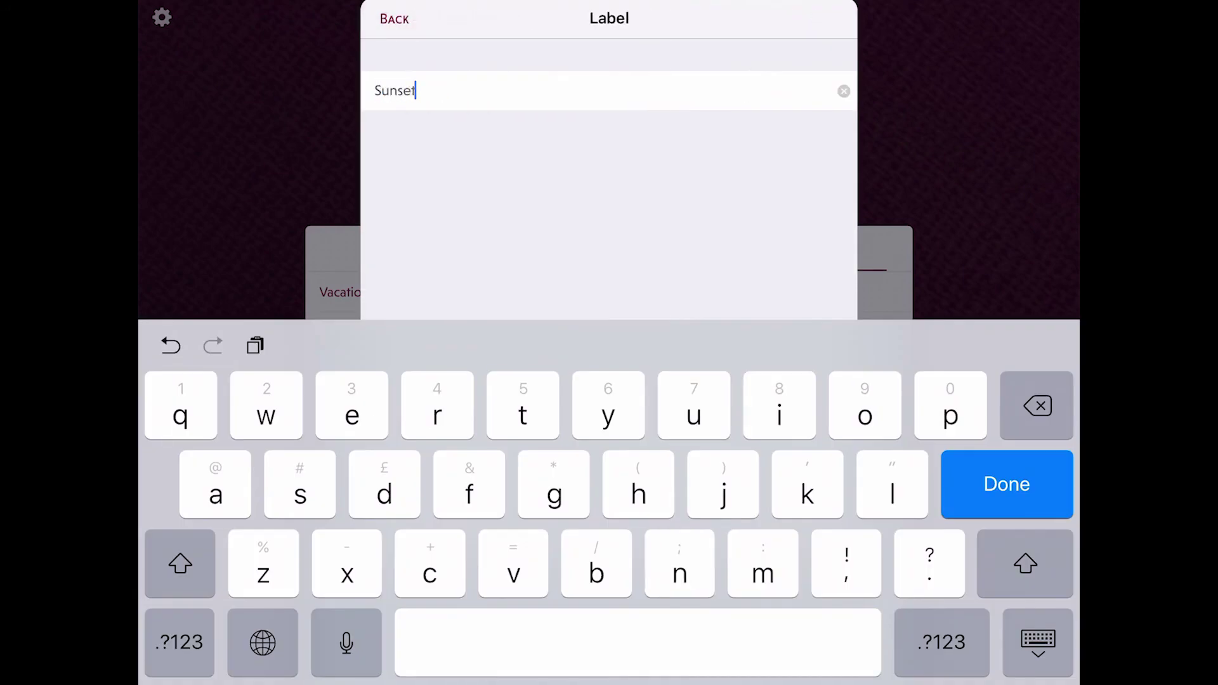
pyautogui.click(1007, 484)
pyautogui.click(609, 220)
pyautogui.click(725, 454)
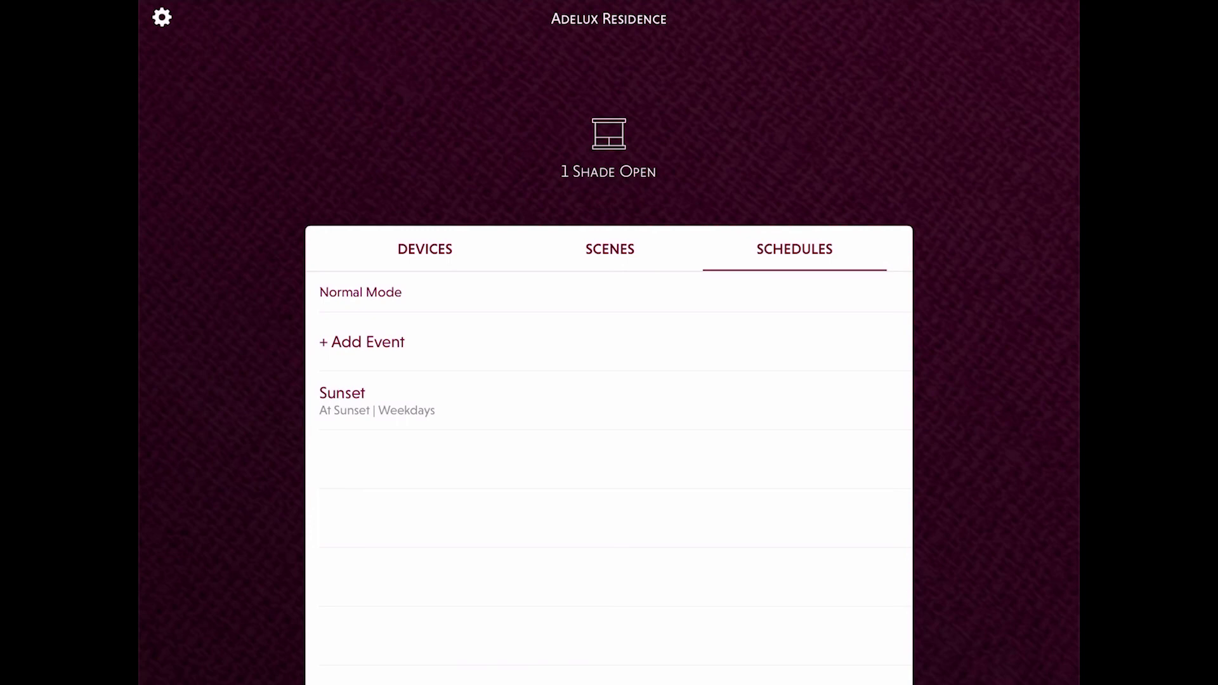
# Step: Switch the schedule mode to Vacation Mode
pyautogui.click(360, 292)
pyautogui.scroll(3, 396, 393)
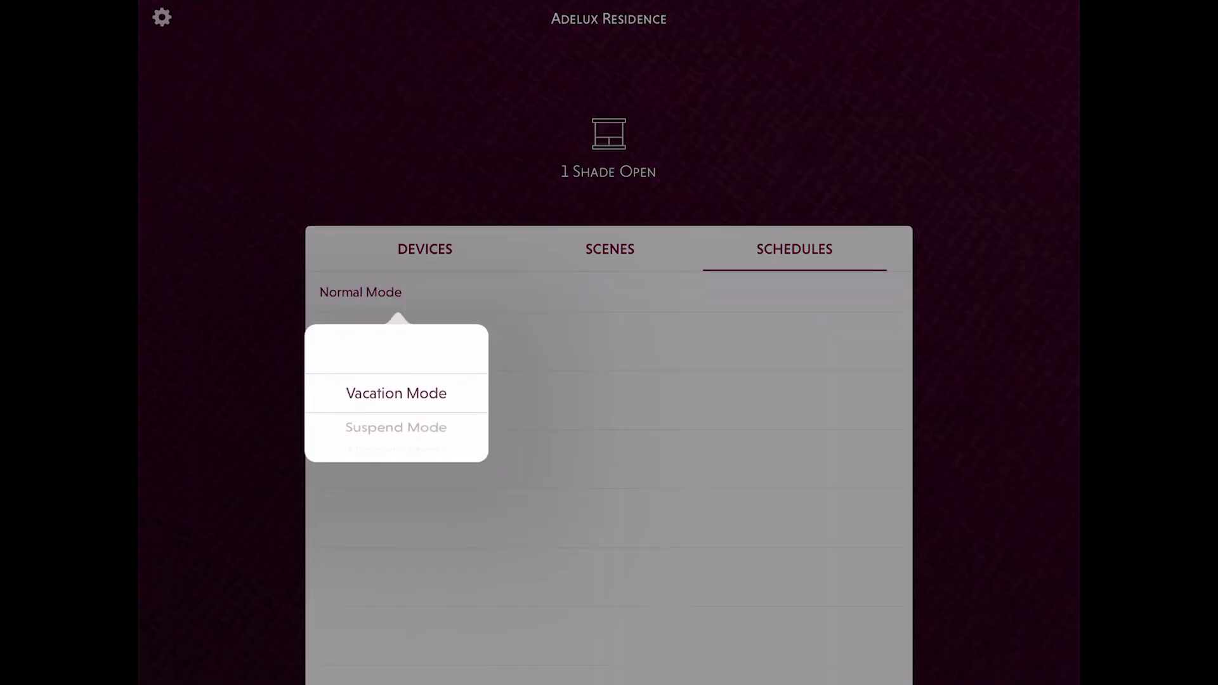
pyautogui.click(161, 17)
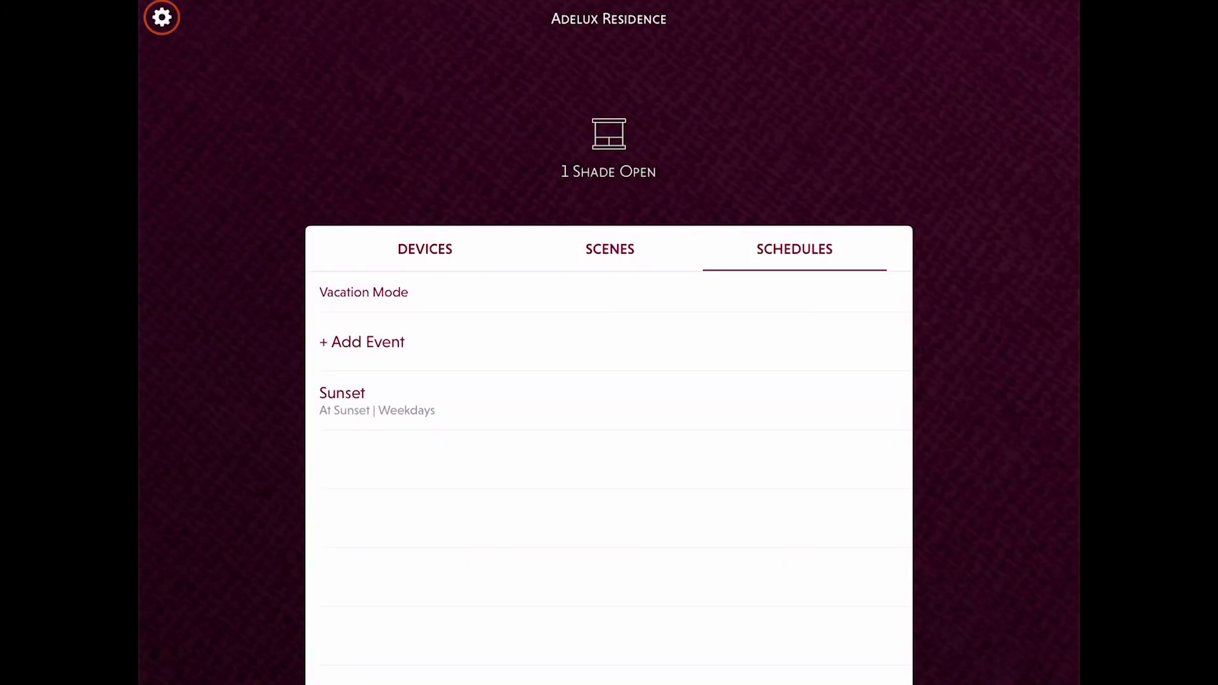
pyautogui.click(162, 17)
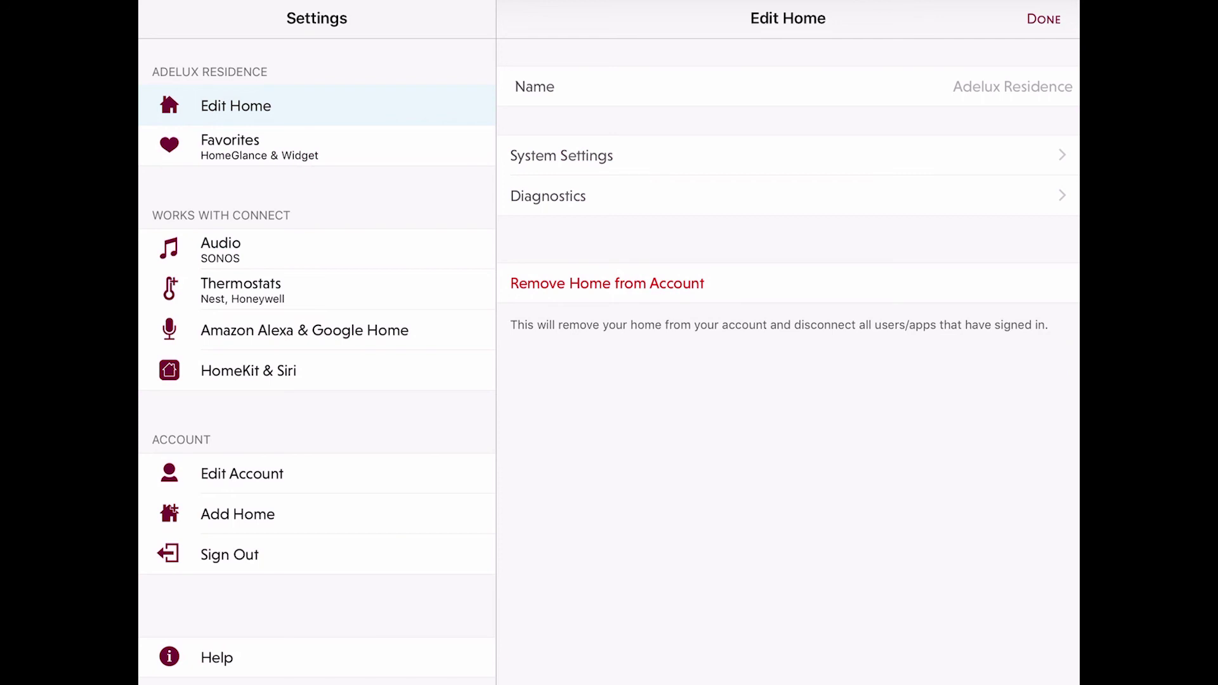
# Step: Look through the Audio, Thermostats, and Amazon Alexa & Google Home integration pages, ending on HomeKit & Siri
pyautogui.click(221, 249)
pyautogui.click(241, 290)
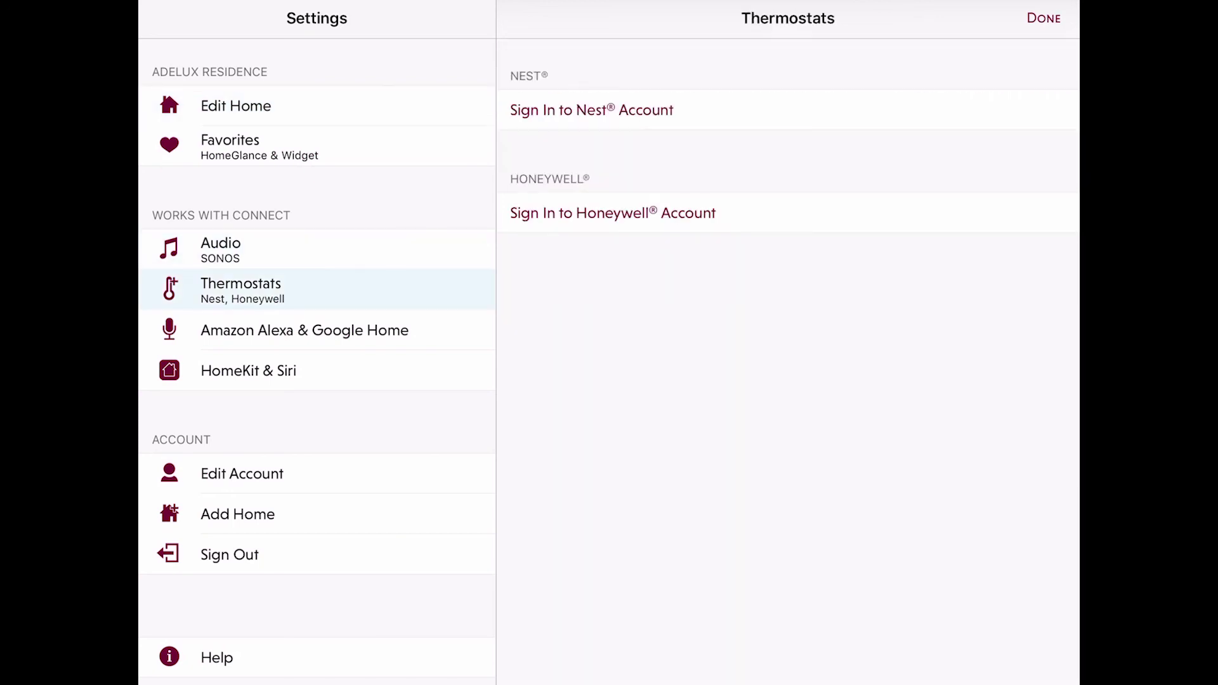
pyautogui.click(304, 330)
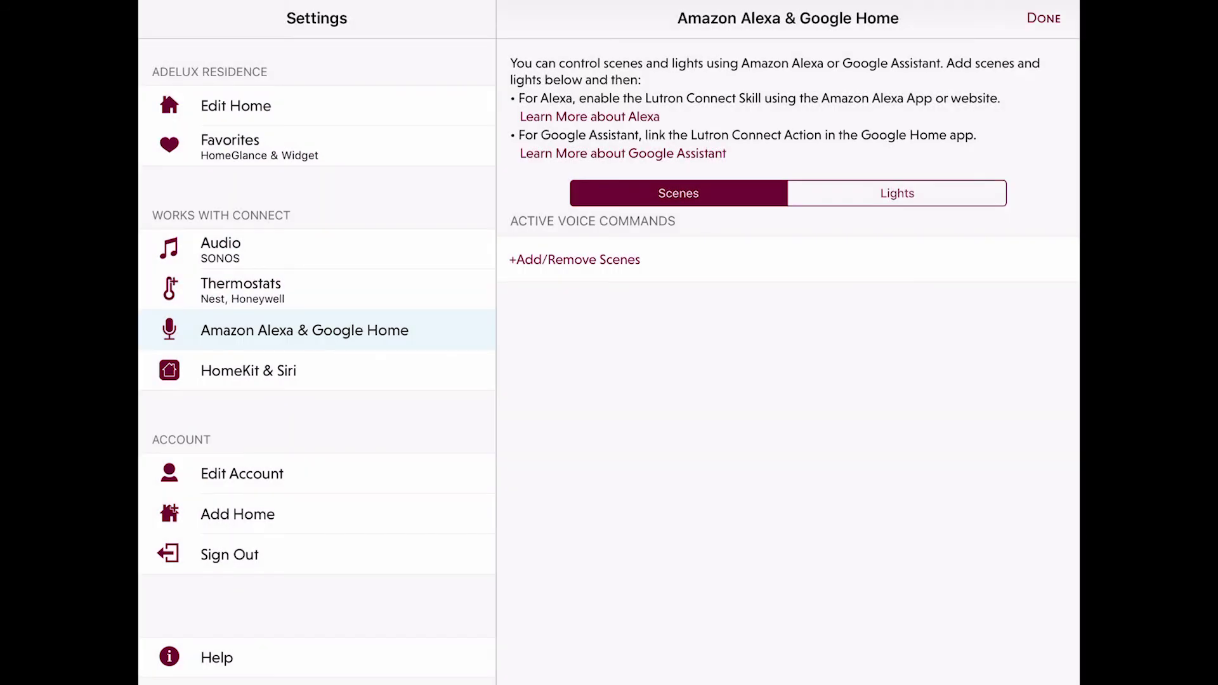
pyautogui.click(248, 371)
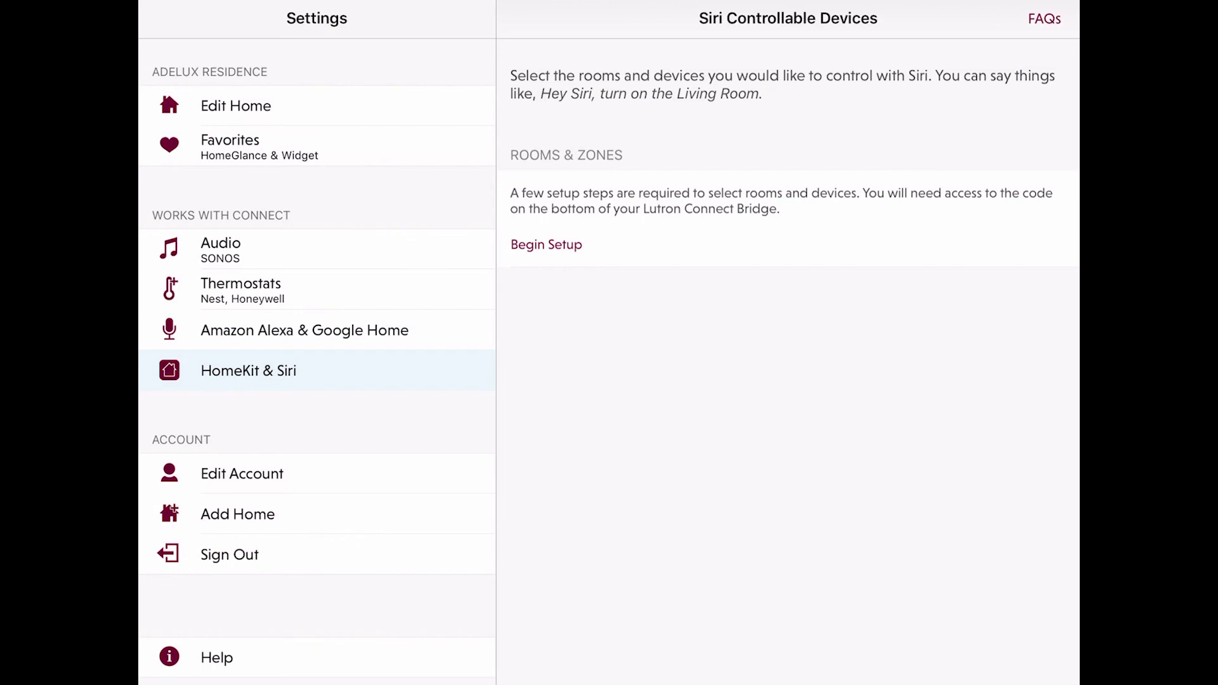